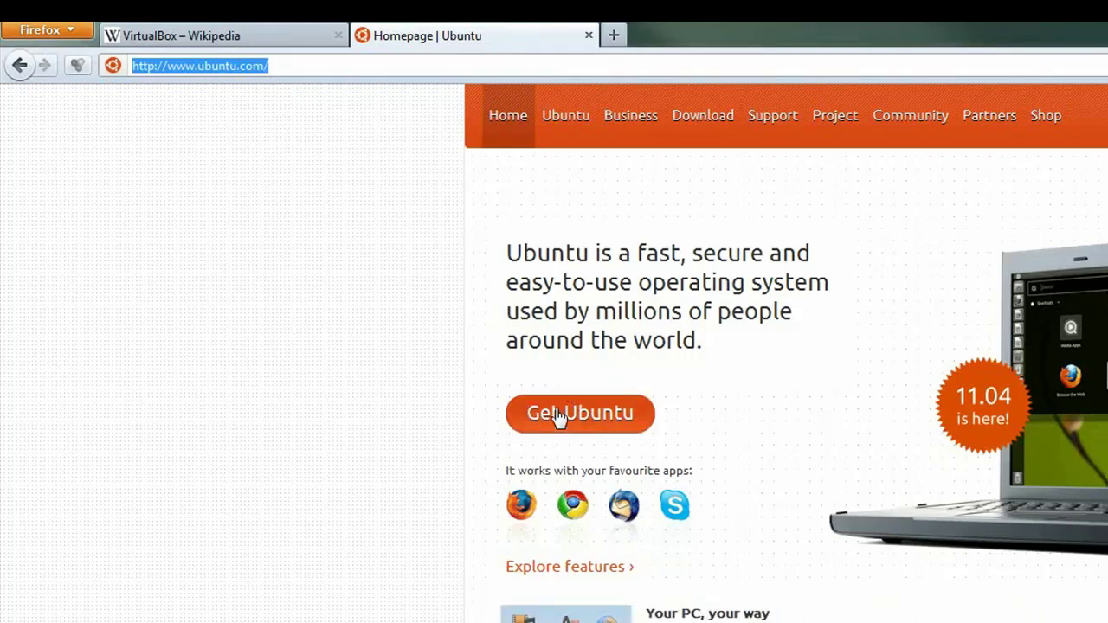
# Reach Ubuntu's Download and install page and keep the 32-bit (recommended) architecture.
pyautogui.click(558, 416)
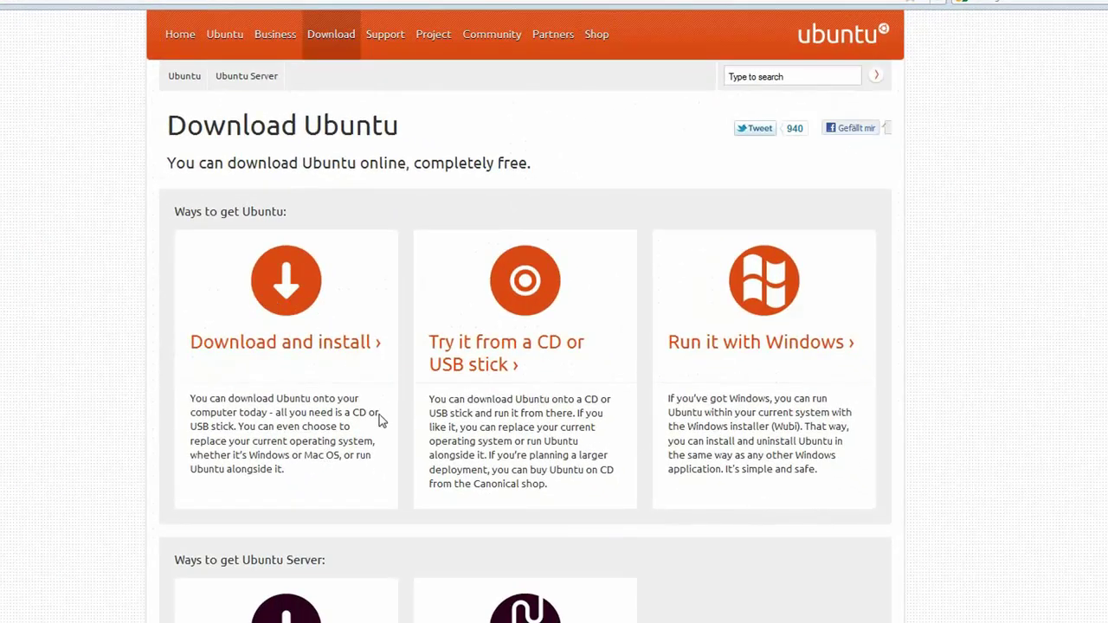
pyautogui.click(284, 290)
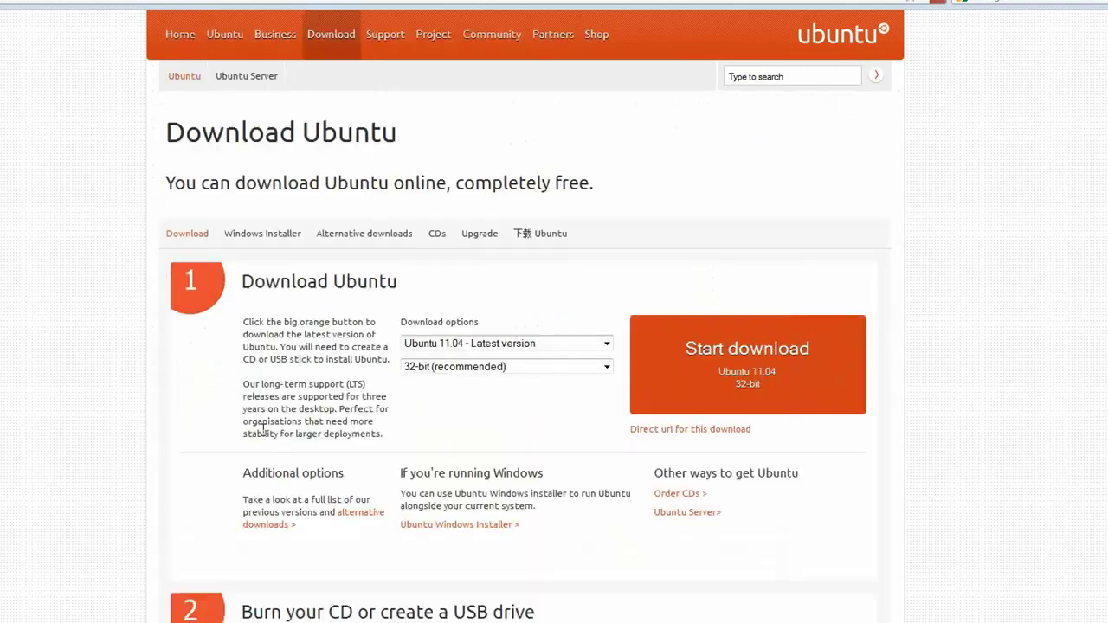
pyautogui.click(449, 374)
pyautogui.click(449, 374)
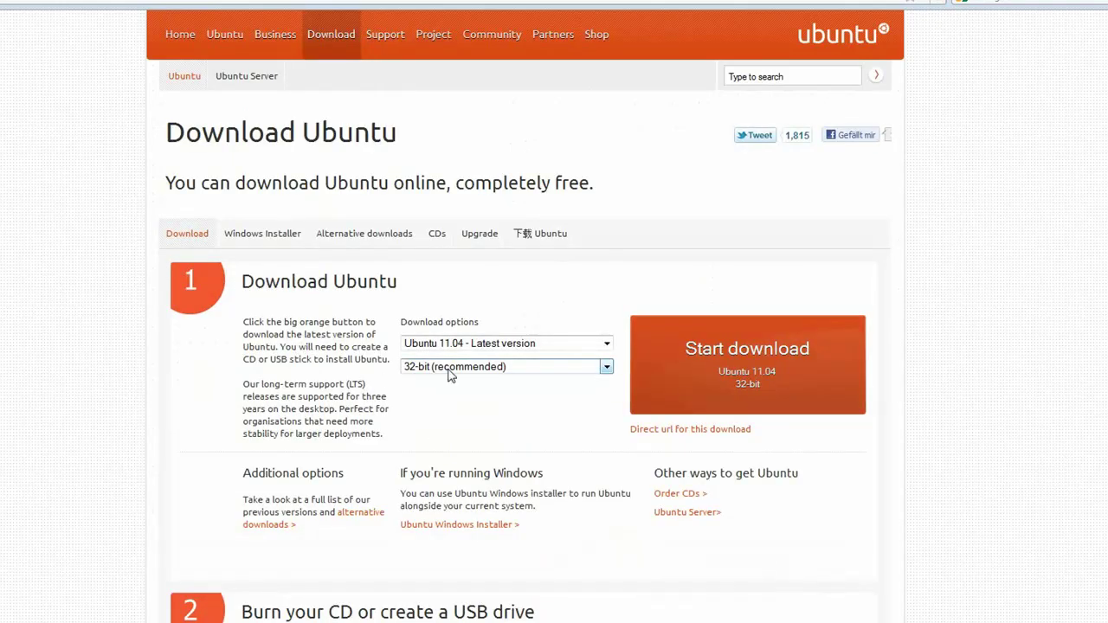
pyautogui.click(449, 374)
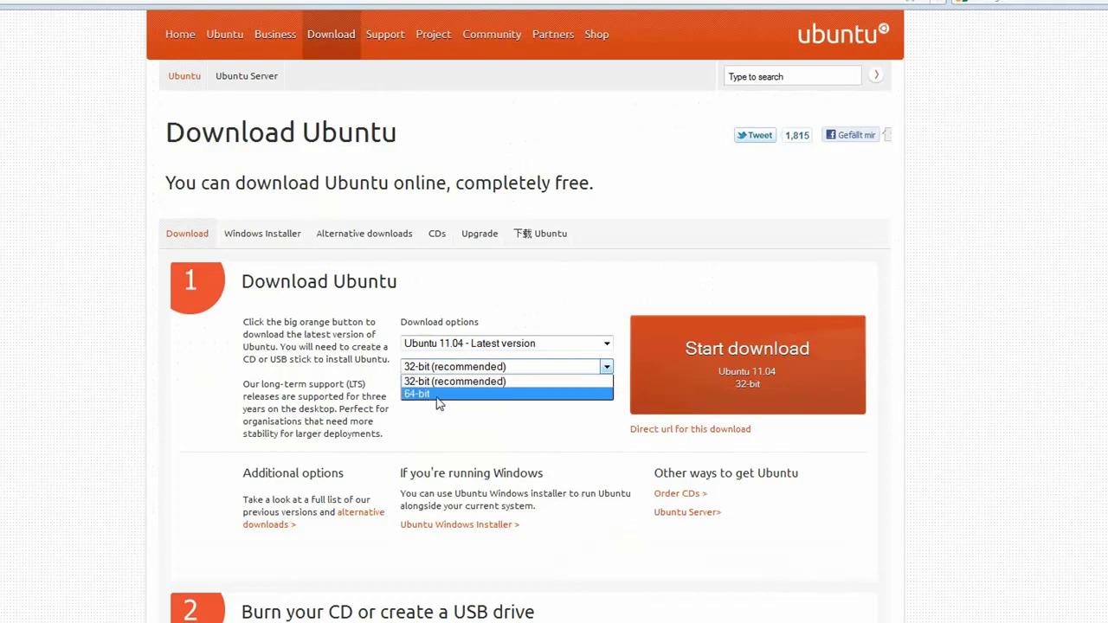
pyautogui.click(457, 438)
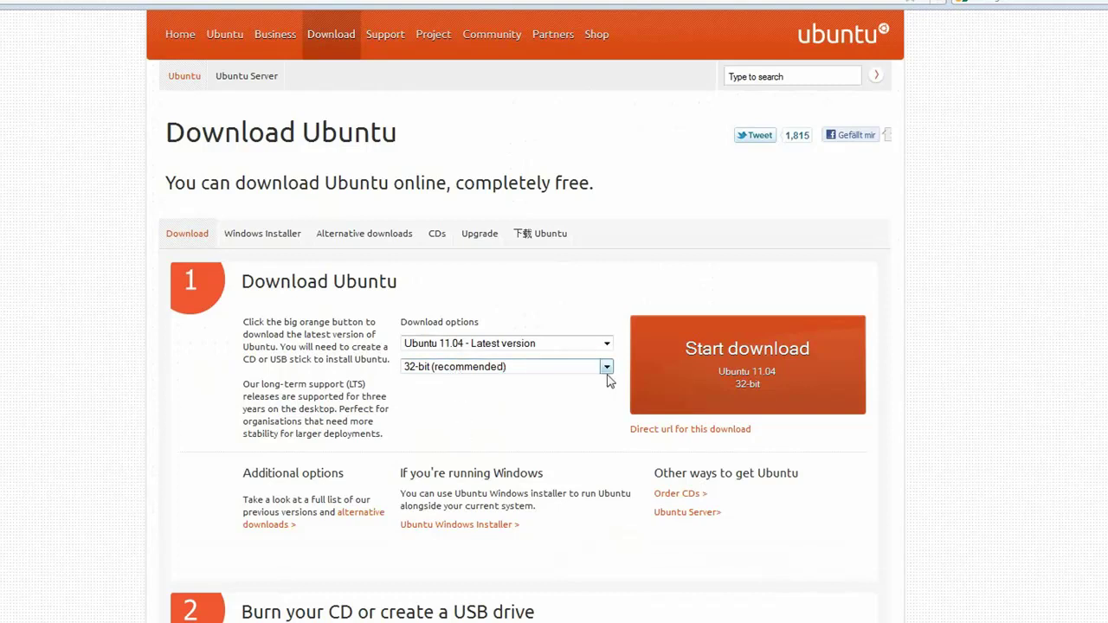
# Start the Ubuntu 11.04 download and select ubuntu-11.04-desktop-i386.iso in the VirtualBoxPortable folder.
pyautogui.click(710, 370)
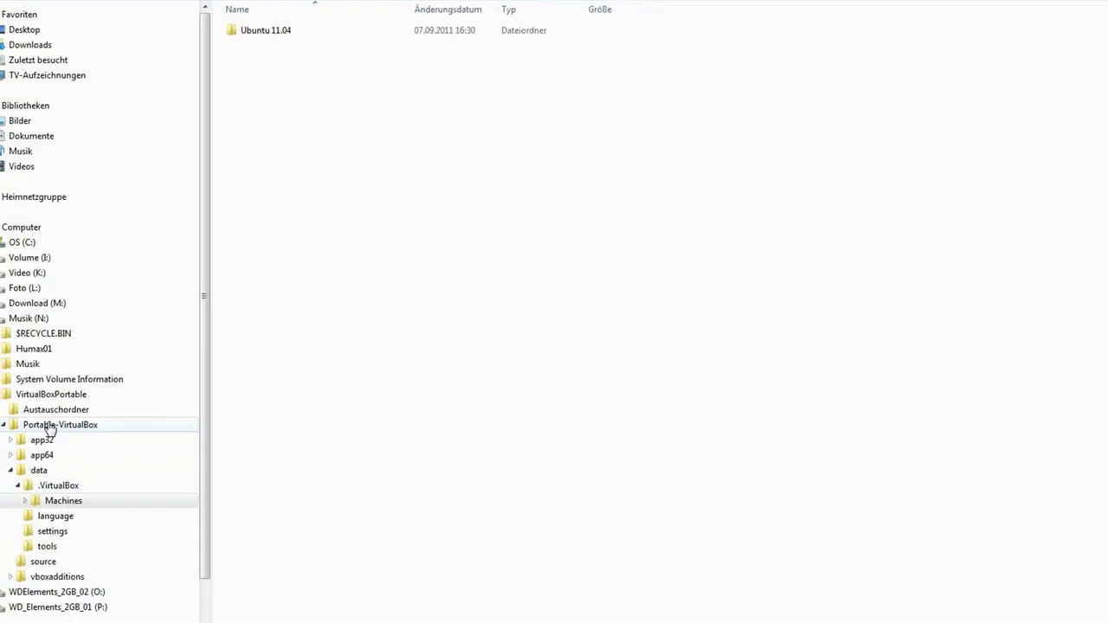
pyautogui.click(50, 425)
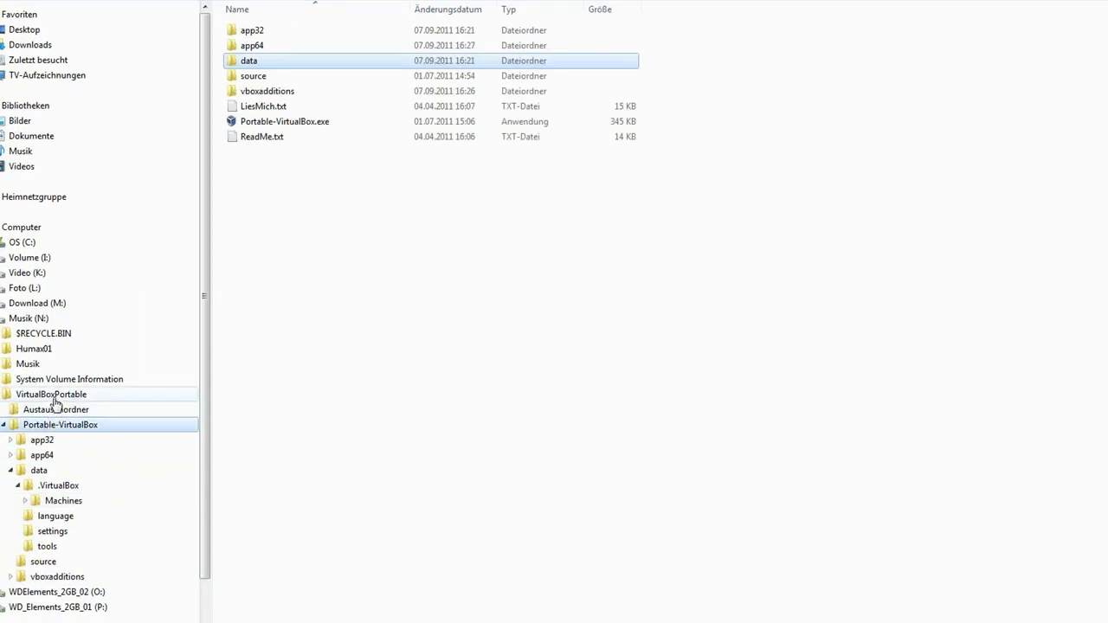
pyautogui.click(52, 395)
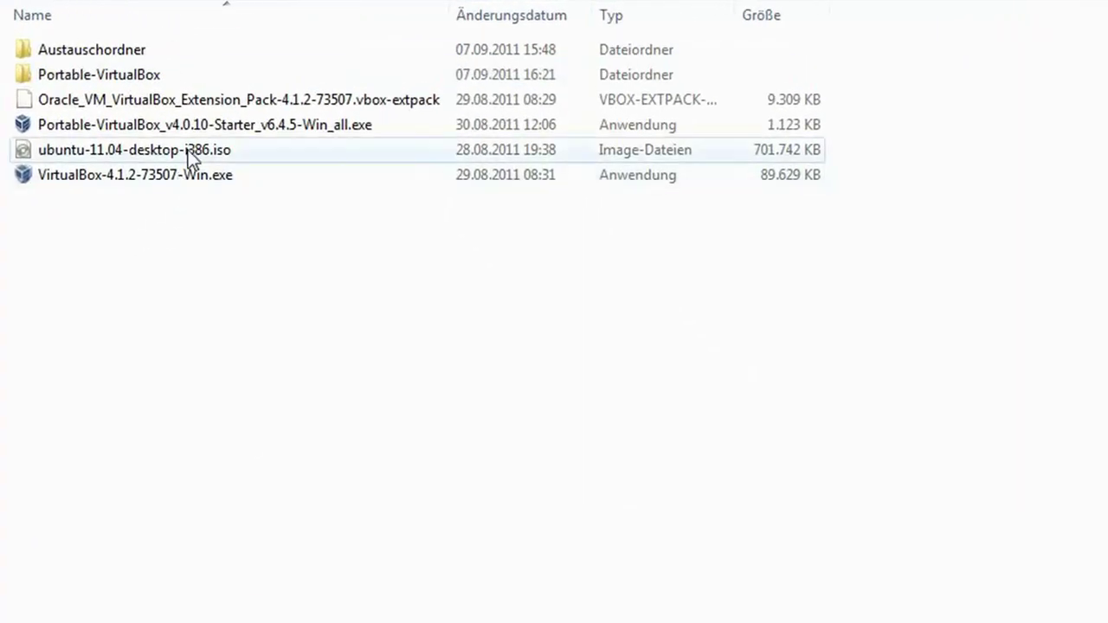
pyautogui.click(273, 108)
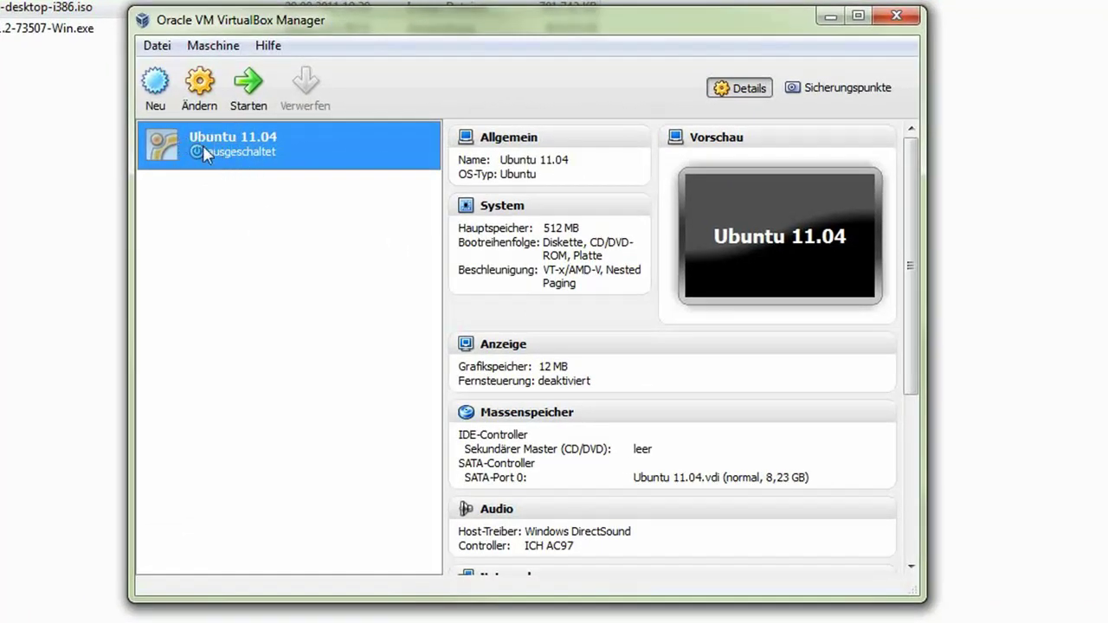
# Review the VM's System settings: 512 MB memory, 1 CPU, VT-x/AMD-V enabled.
pyautogui.click(200, 97)
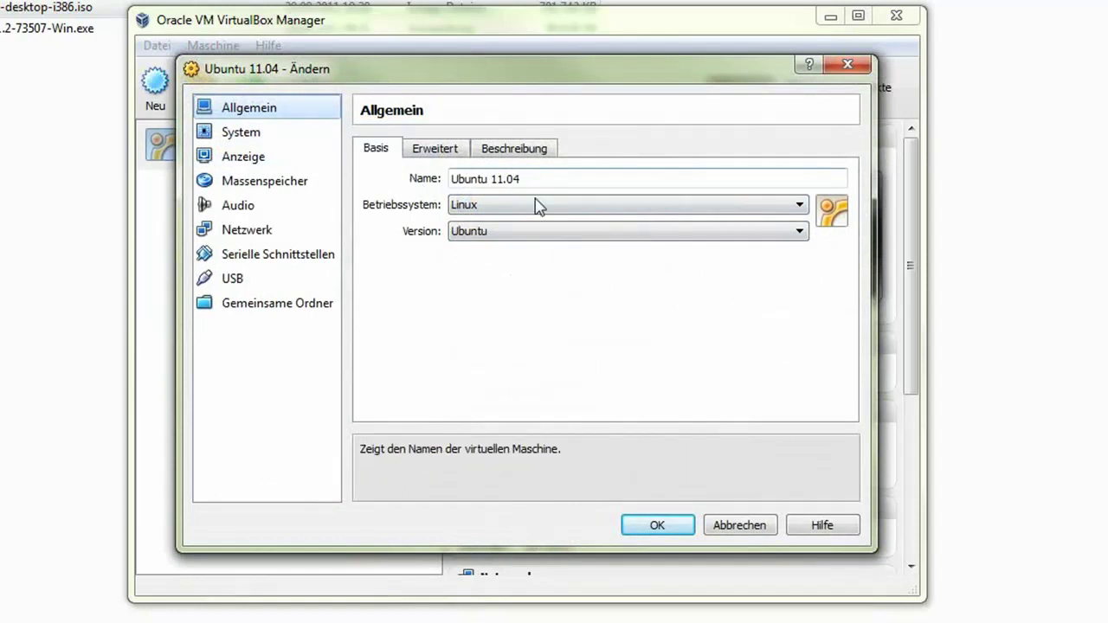
pyautogui.click(240, 133)
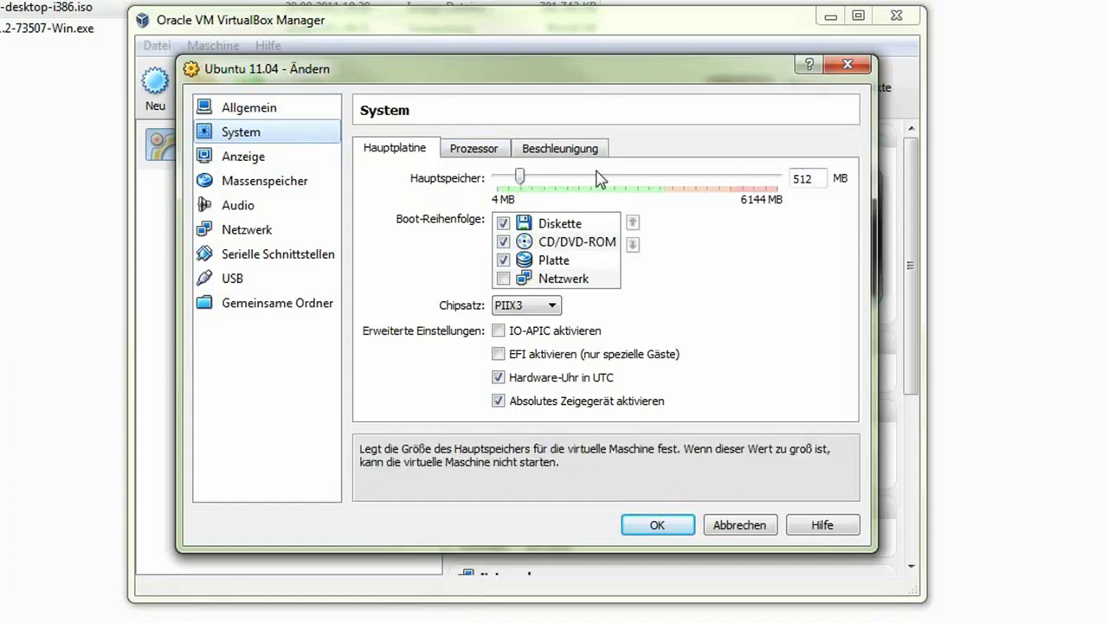
pyautogui.click(474, 151)
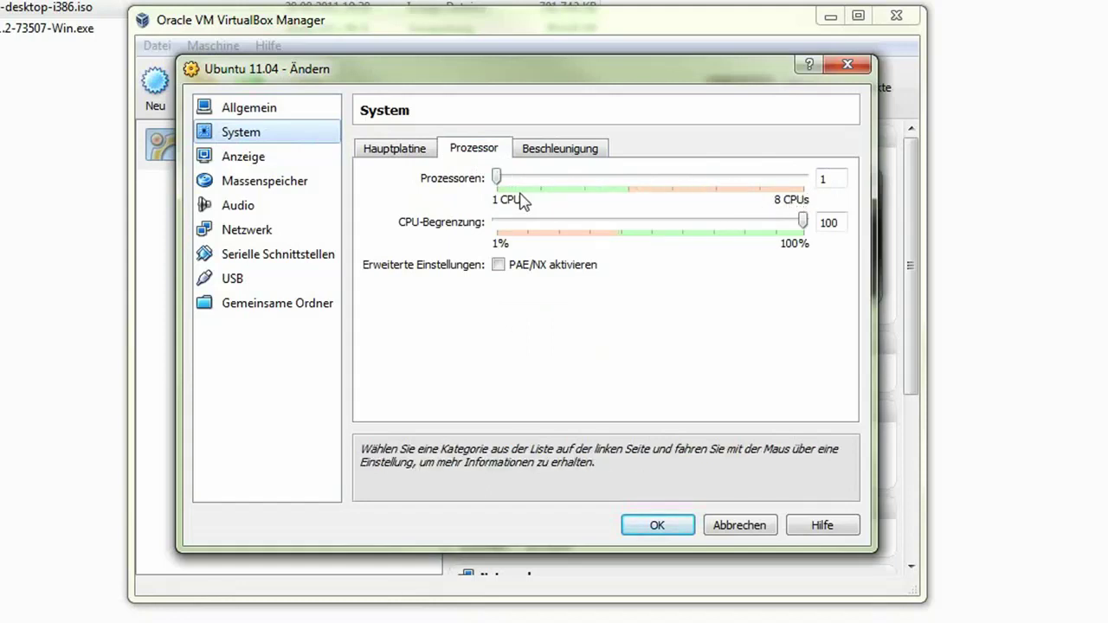
pyautogui.click(543, 150)
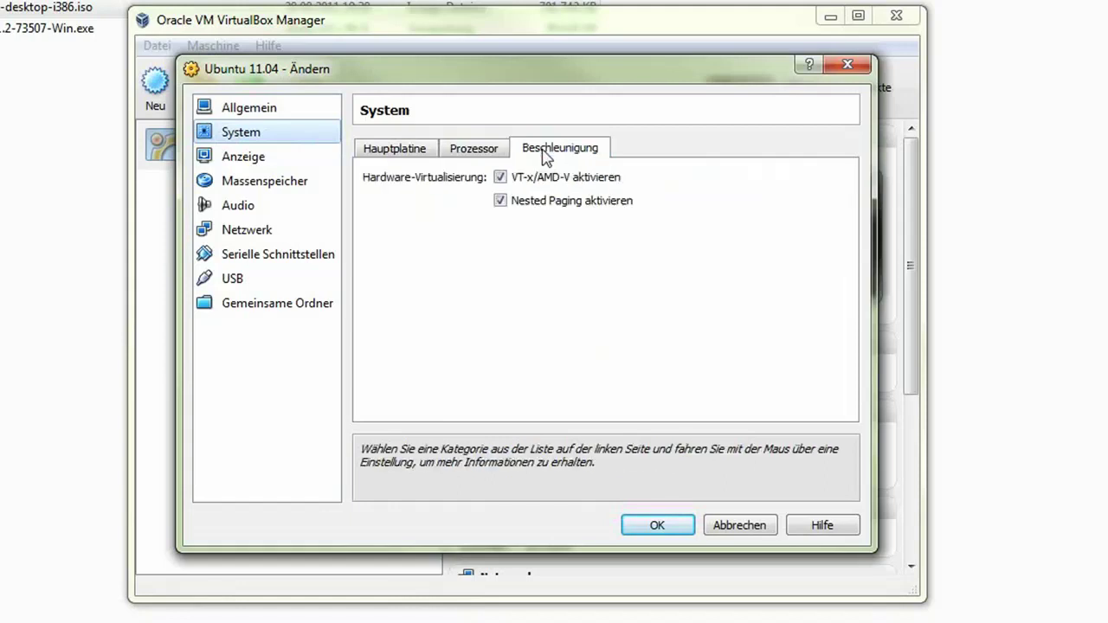
pyautogui.click(495, 152)
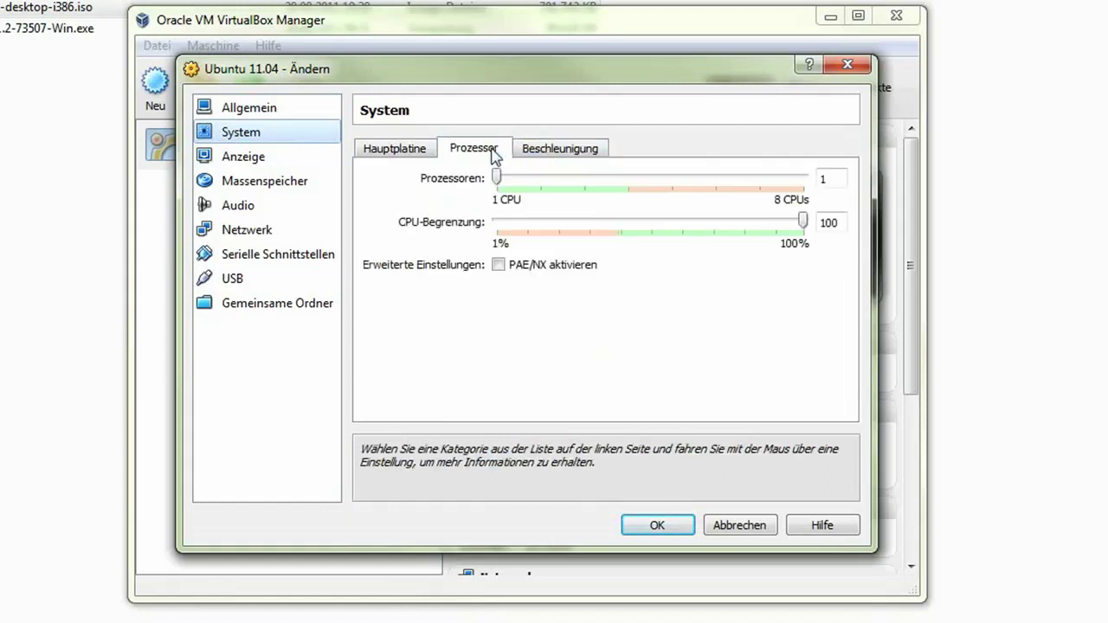
pyautogui.click(386, 156)
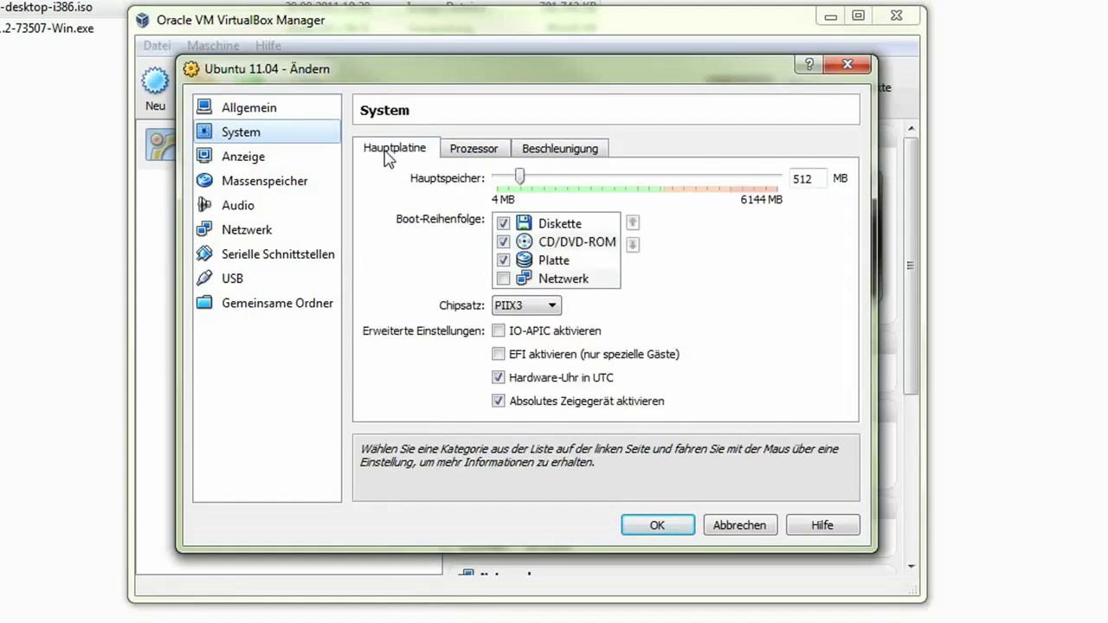
pyautogui.click(251, 162)
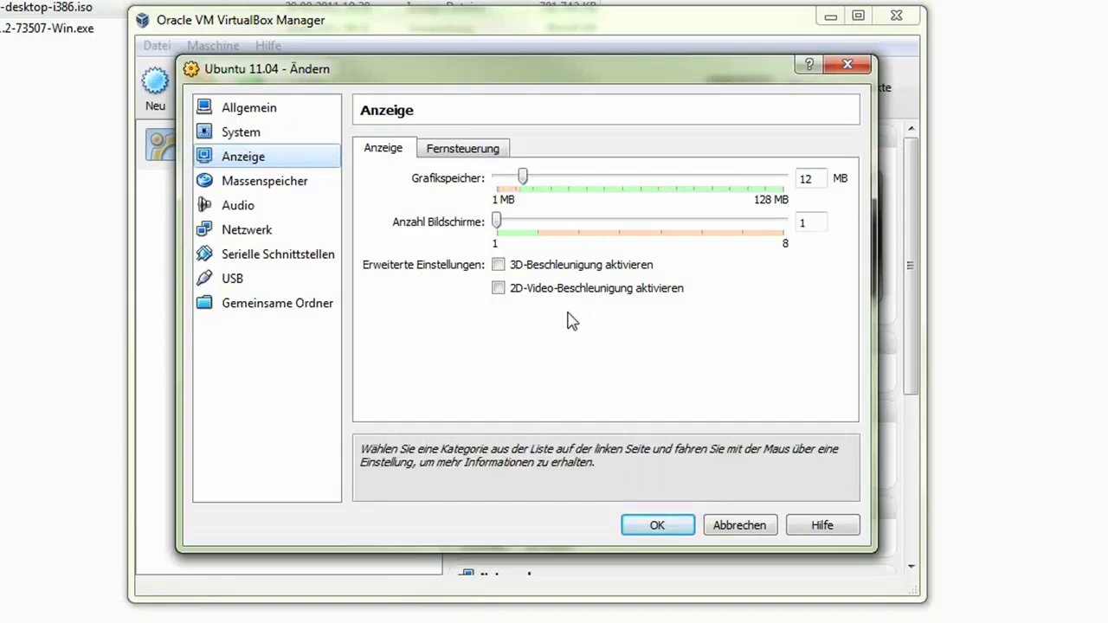
# Enable 3D-Beschleunigung on the Anzeige page, then go to Massenspeicher.
pyautogui.click(499, 264)
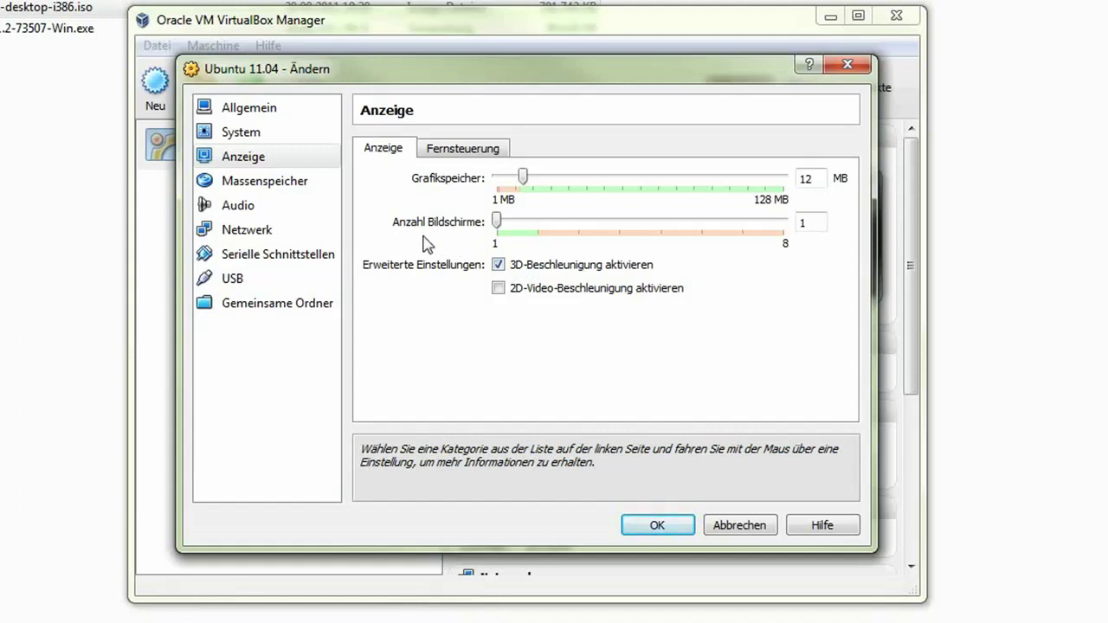
pyautogui.click(272, 190)
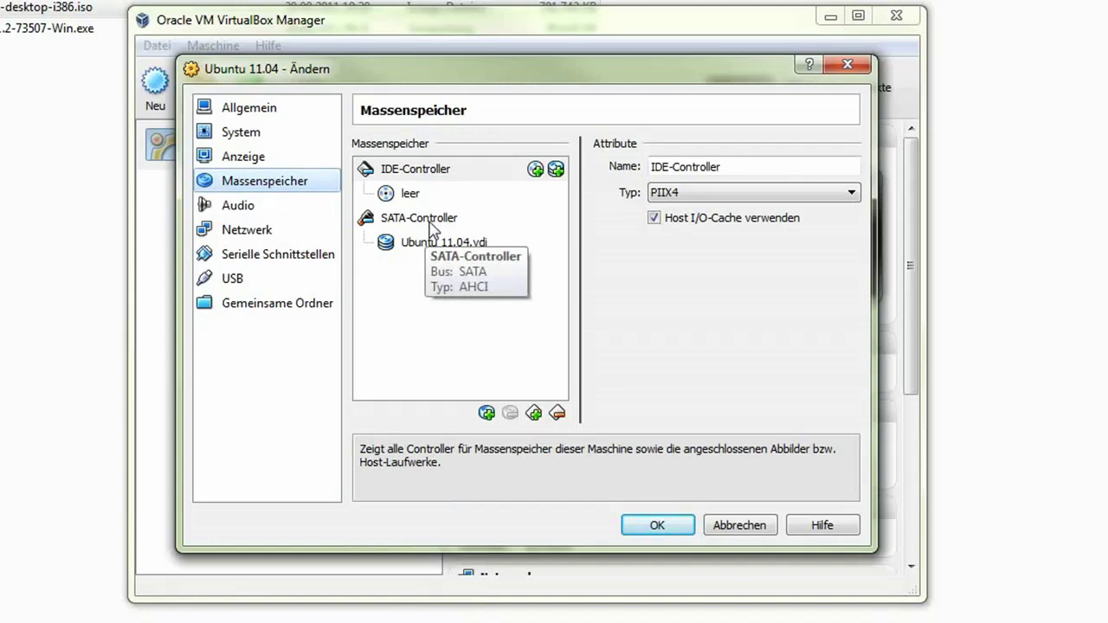
# Add a CD/DVD drive to the SATA-Controller holding ubuntu-11.04-desktop-i386.iso.
pyautogui.click(431, 227)
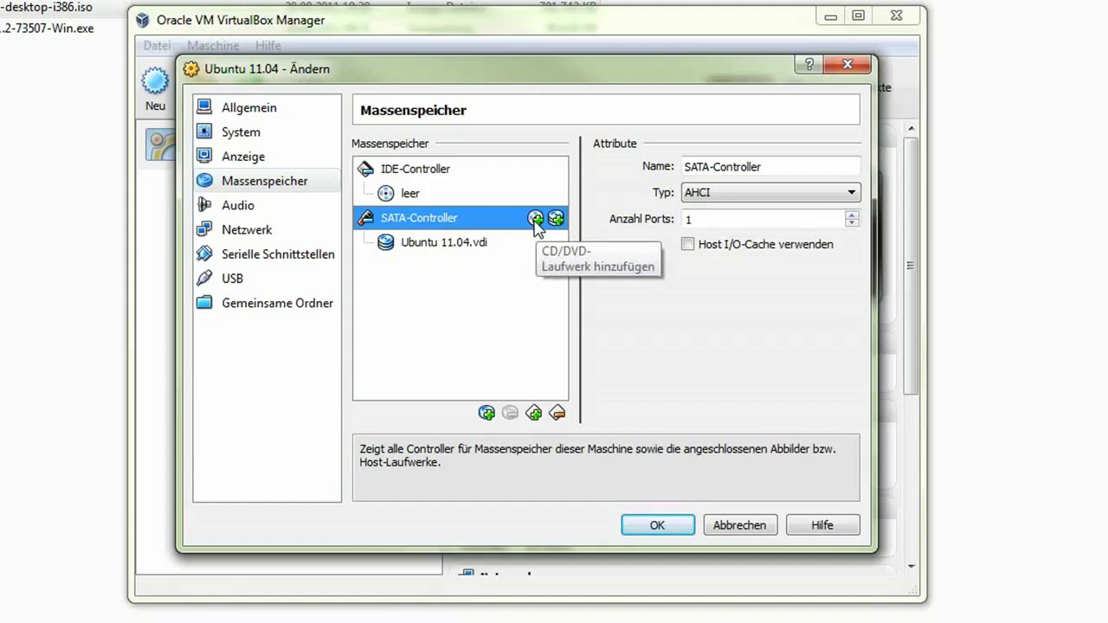
pyautogui.click(536, 219)
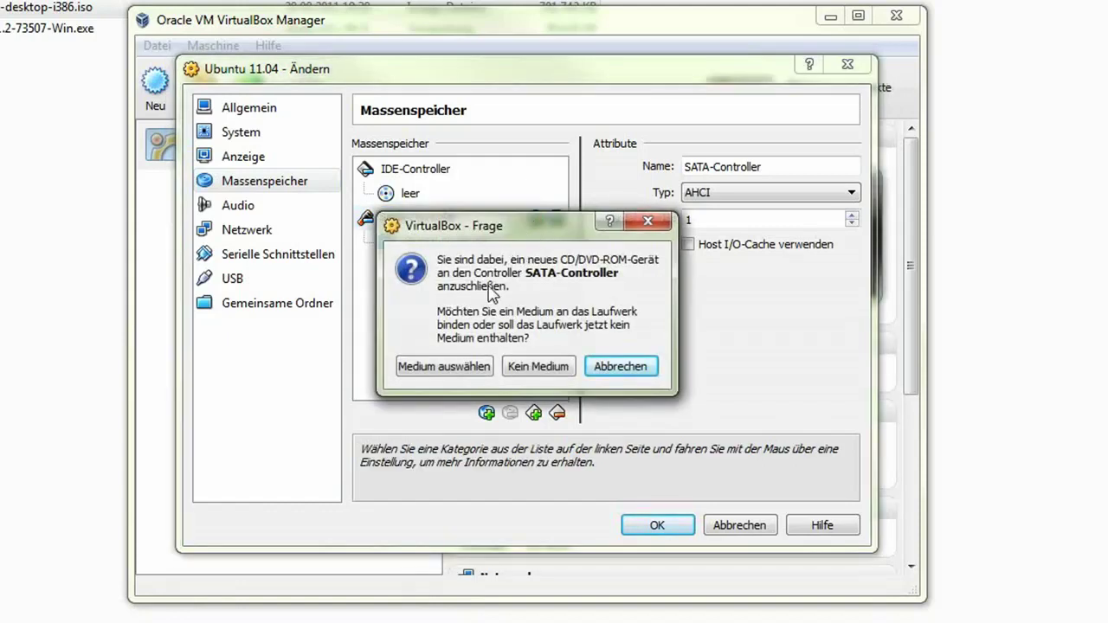
pyautogui.click(437, 367)
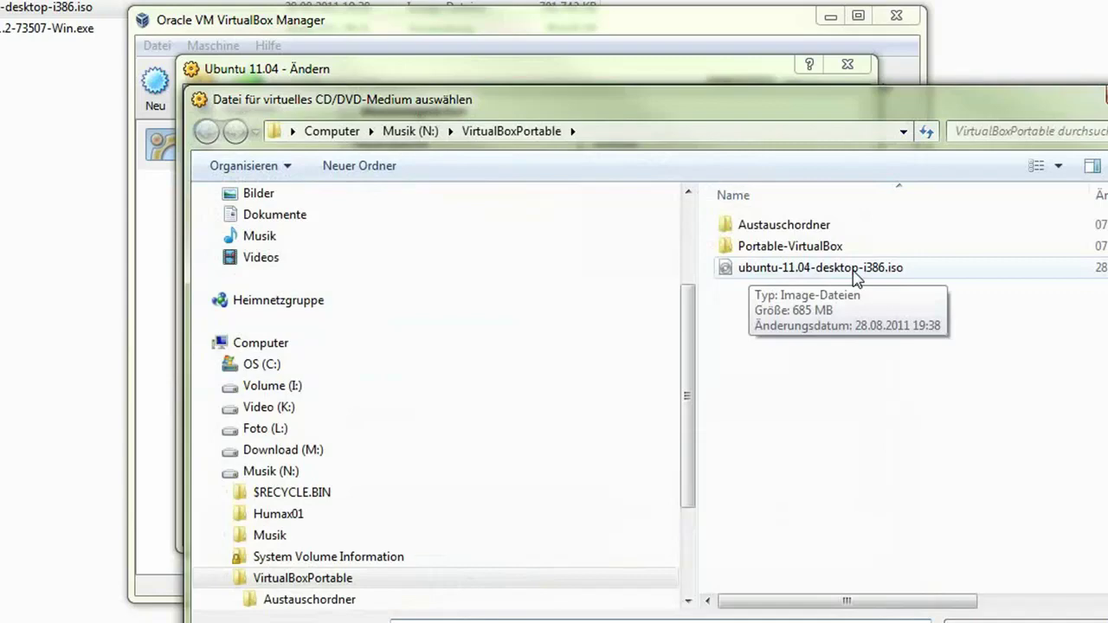
pyautogui.click(855, 277)
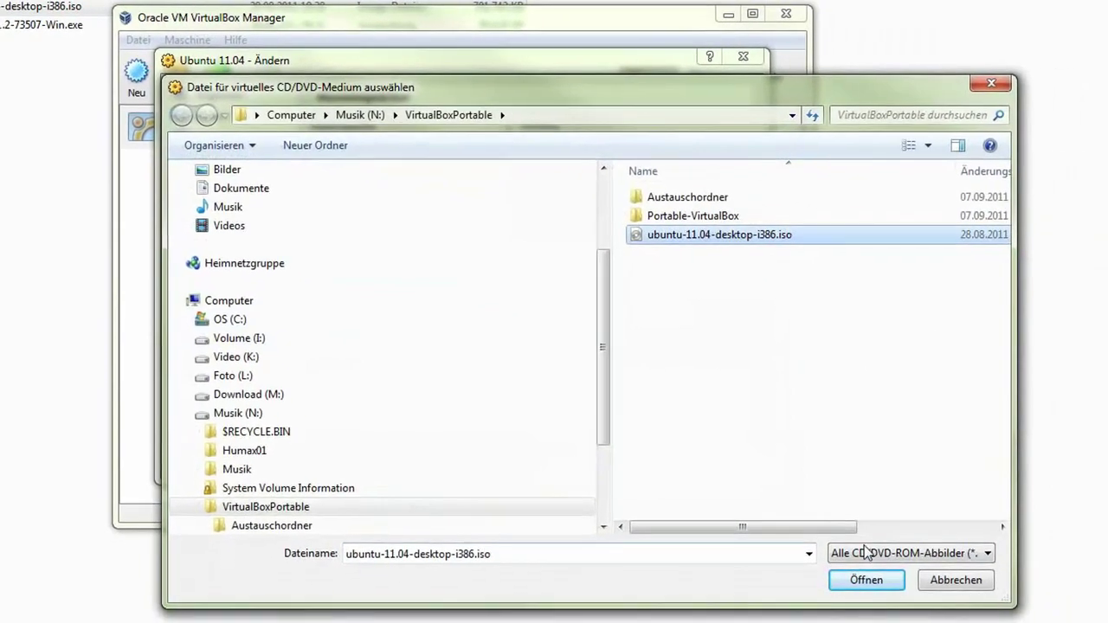
pyautogui.click(866, 580)
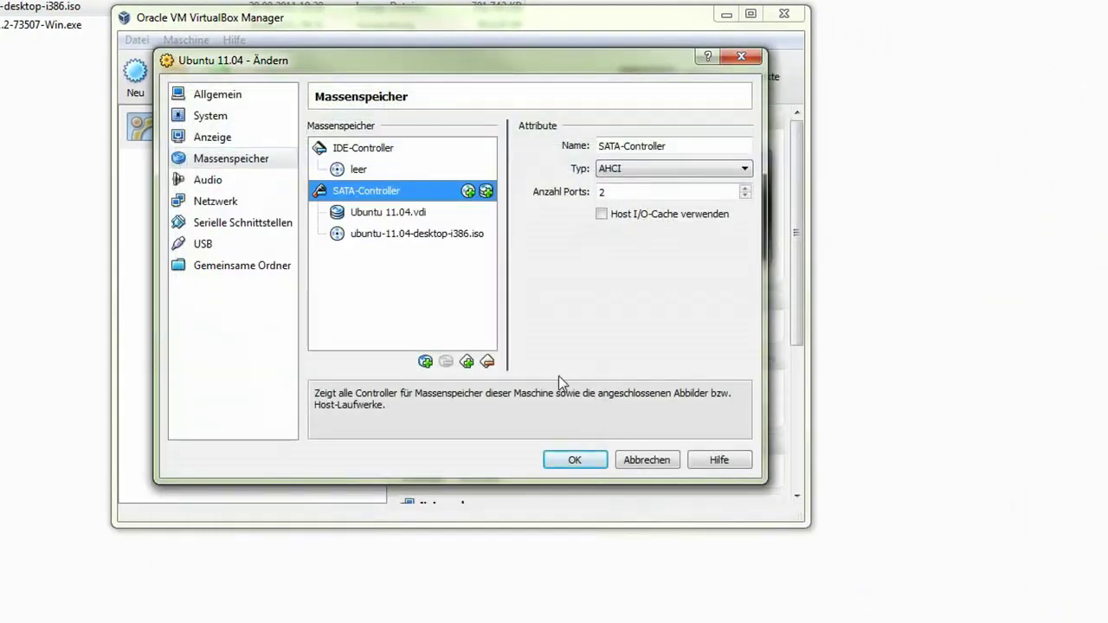
# Set audio to the Windows DirectSound host driver with an Intel HD Audio controller.
pyautogui.click(409, 234)
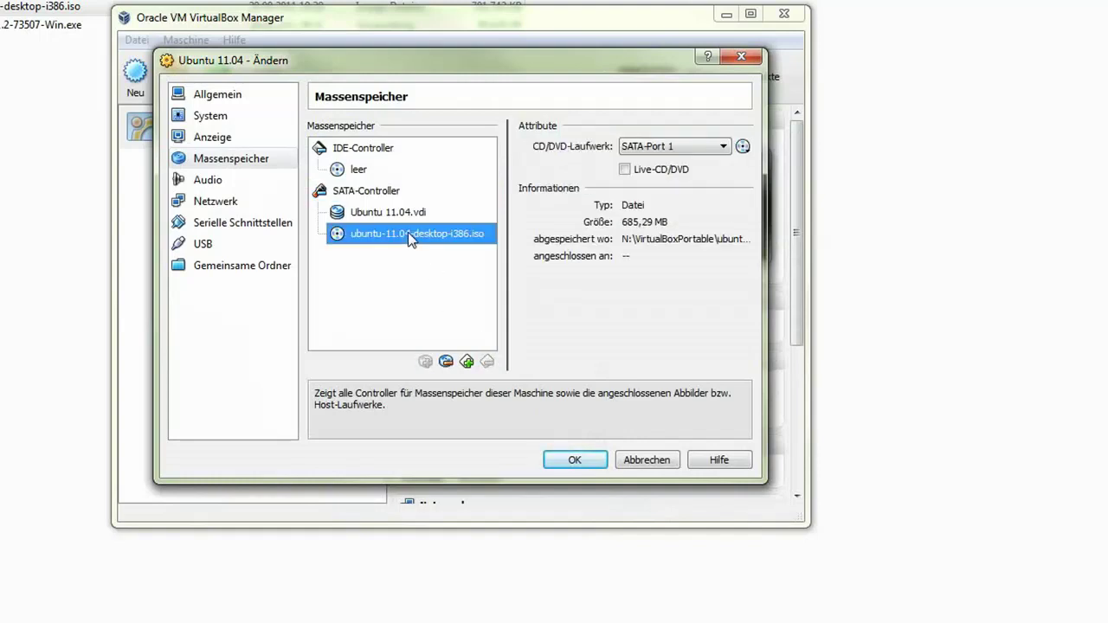
pyautogui.click(206, 183)
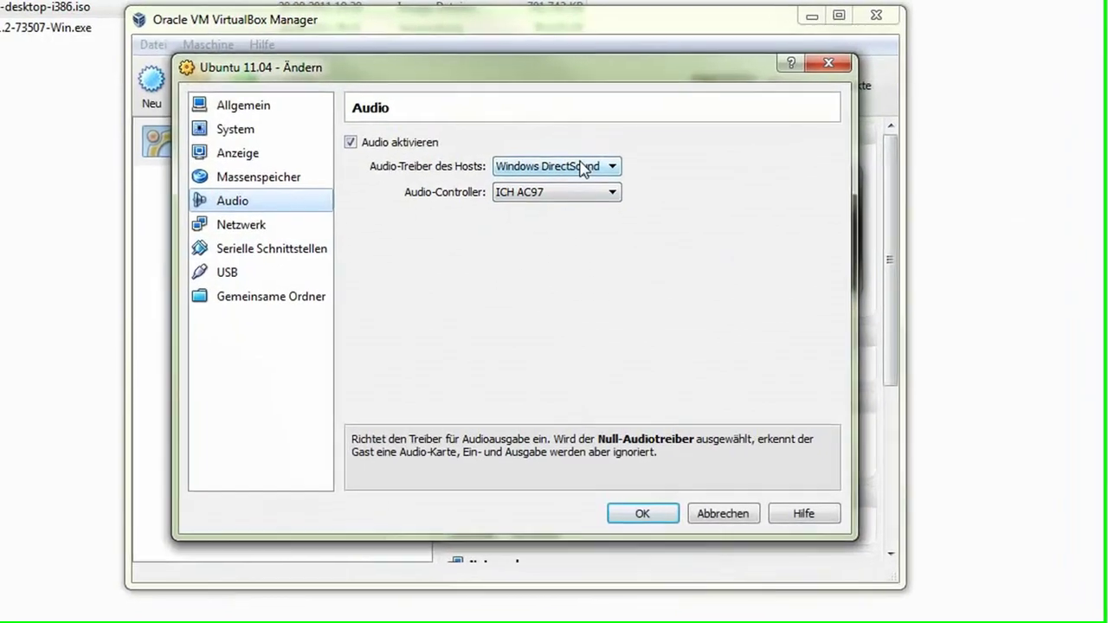
pyautogui.click(521, 150)
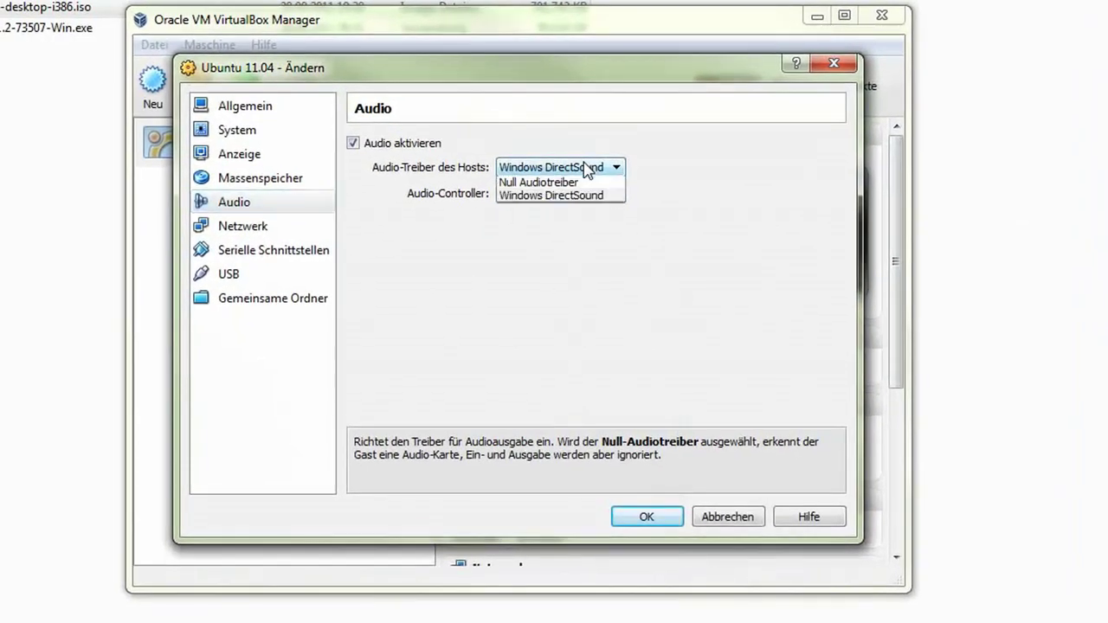
pyautogui.click(588, 168)
pyautogui.click(589, 166)
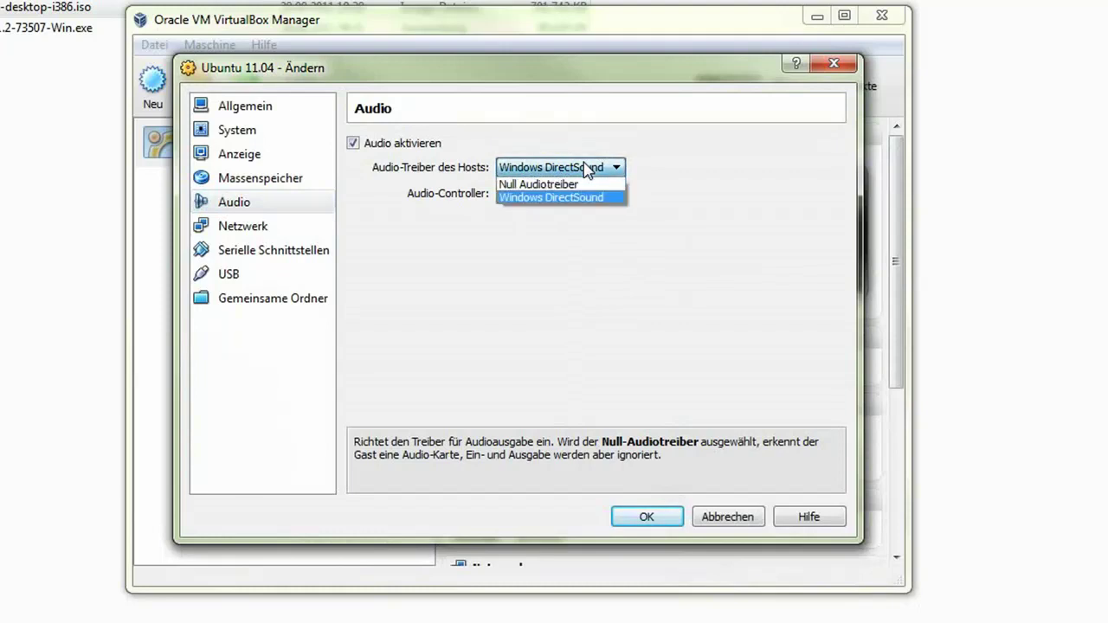
pyautogui.click(700, 161)
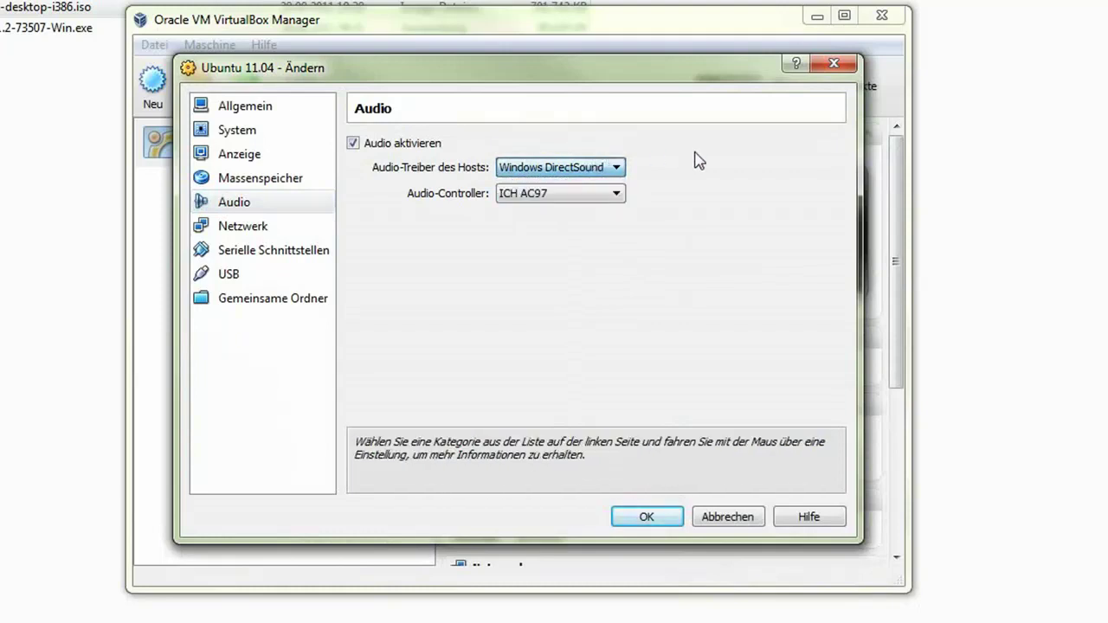
pyautogui.click(544, 195)
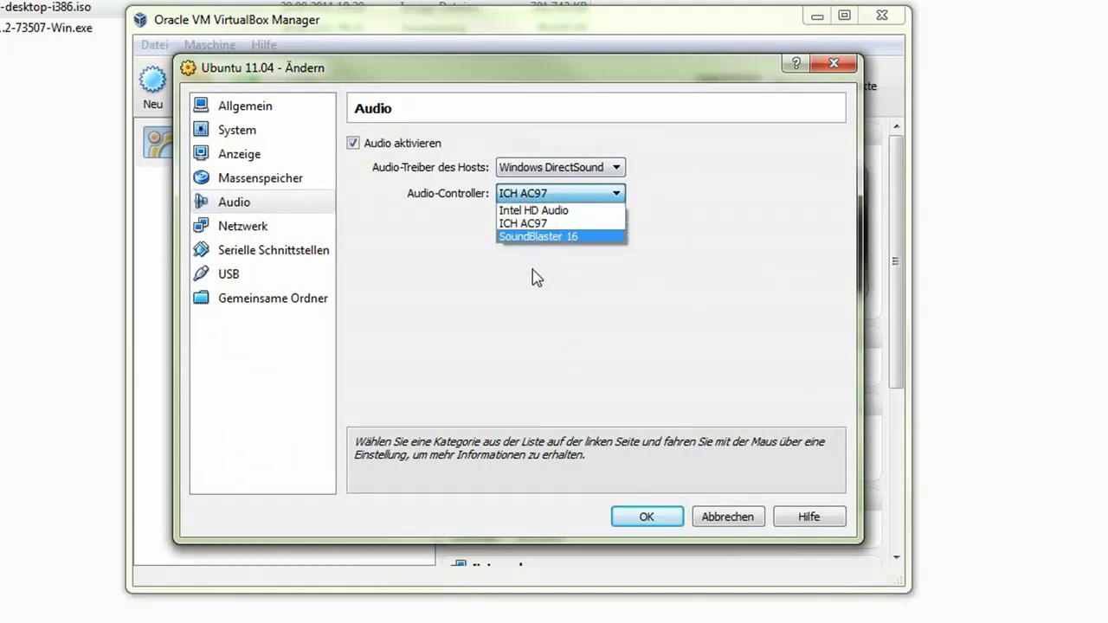
pyautogui.click(563, 211)
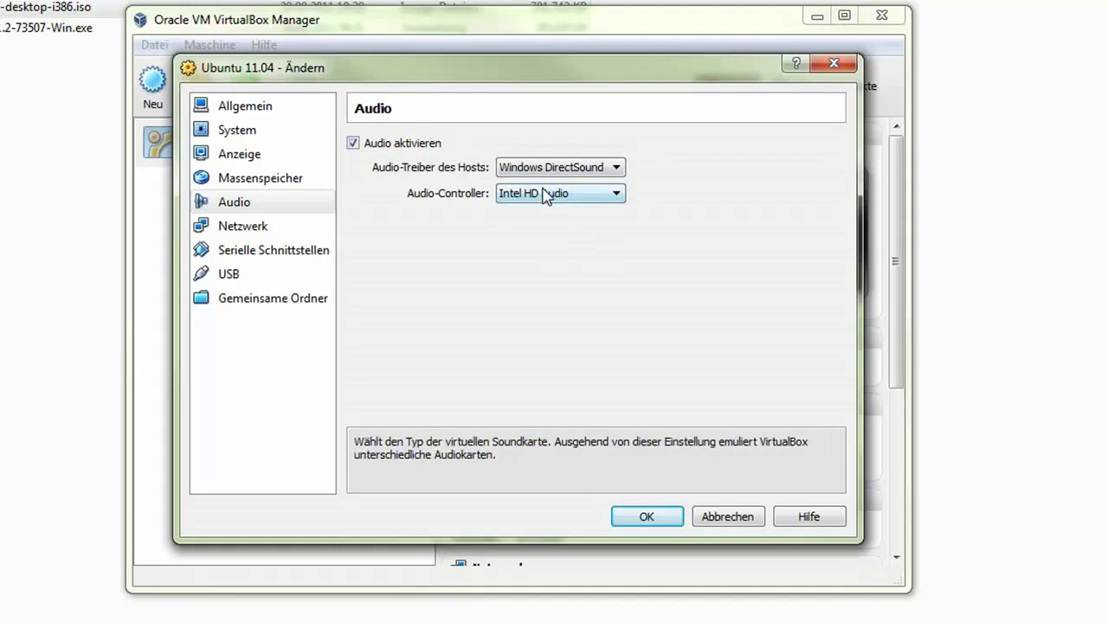
pyautogui.click(541, 197)
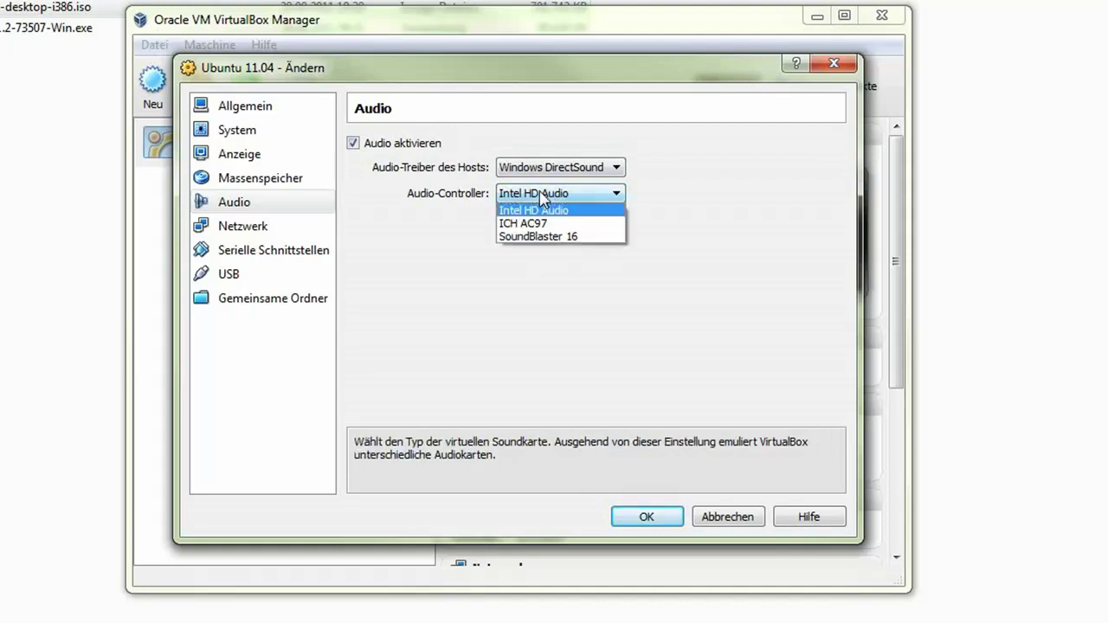
pyautogui.click(438, 239)
pyautogui.click(244, 232)
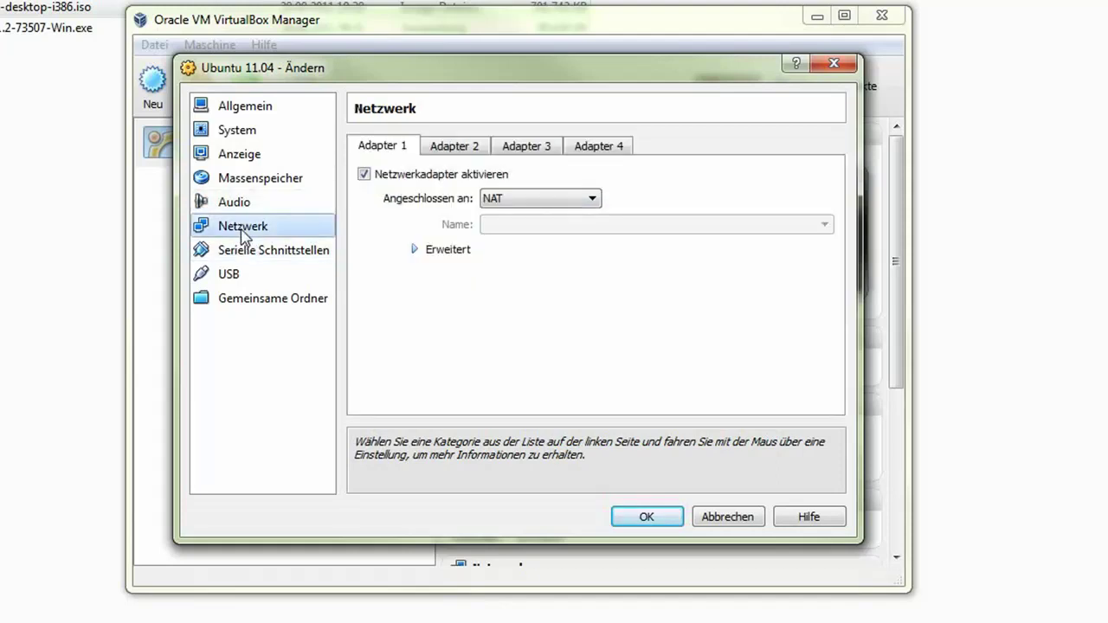
# Look over serial port and USB settings, closing the USB device list without adding a filter.
pyautogui.click(239, 250)
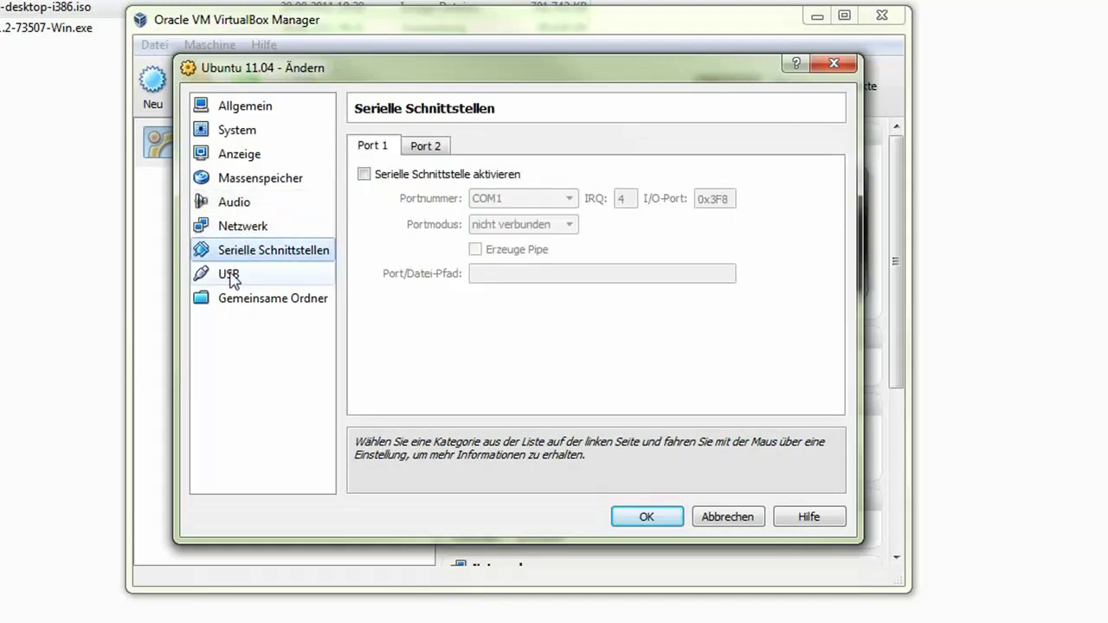
pyautogui.click(231, 277)
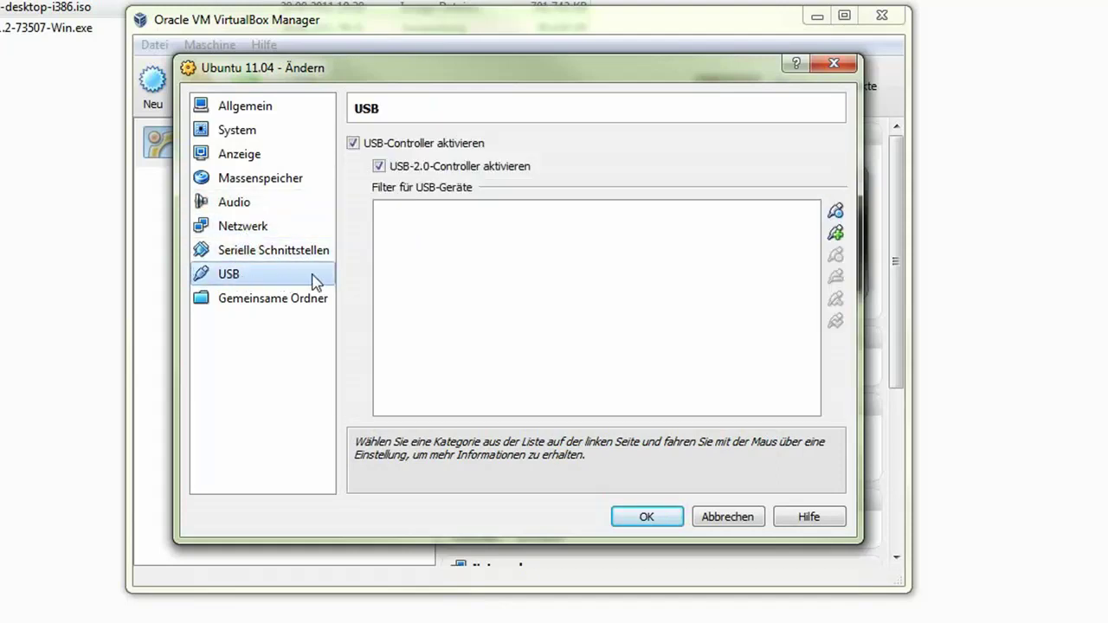
pyautogui.moveTo(559, 267)
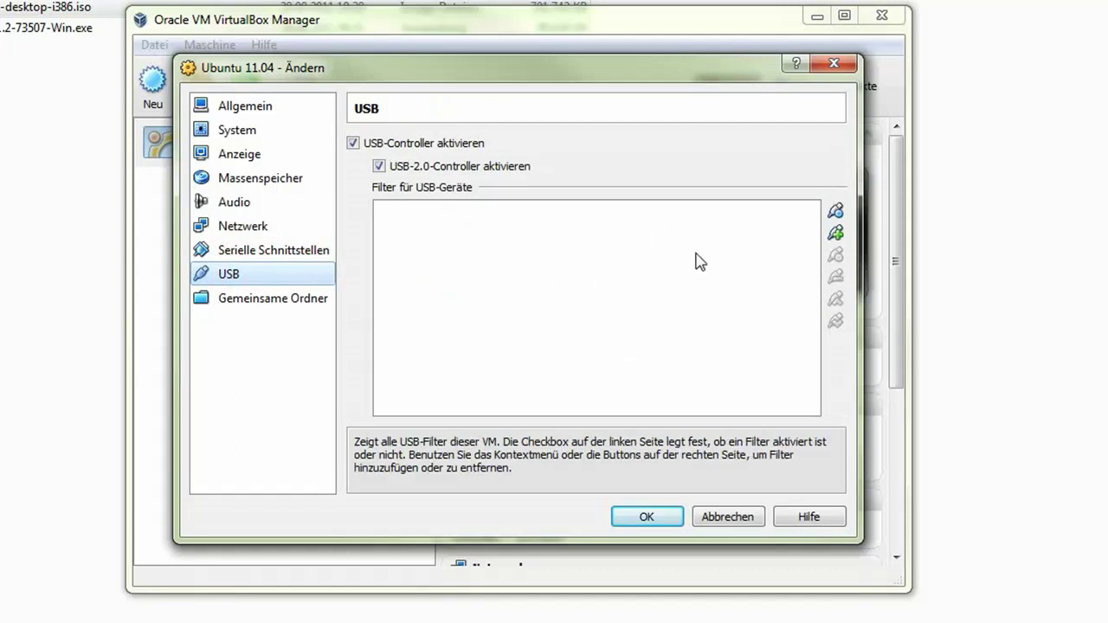
pyautogui.click(836, 239)
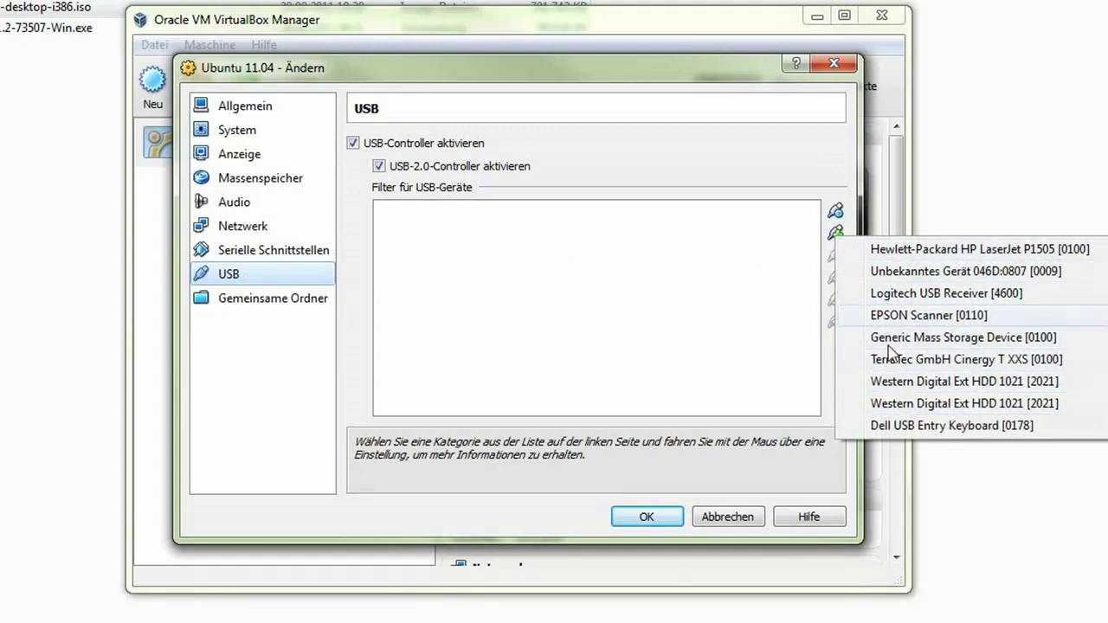
pyautogui.click(719, 314)
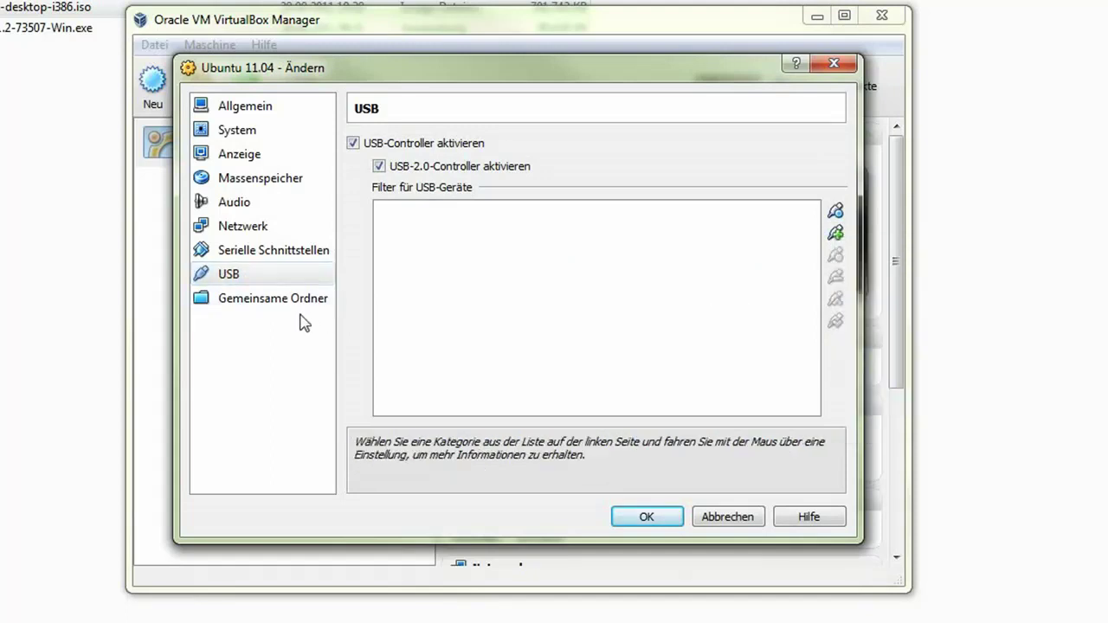
pyautogui.click(260, 301)
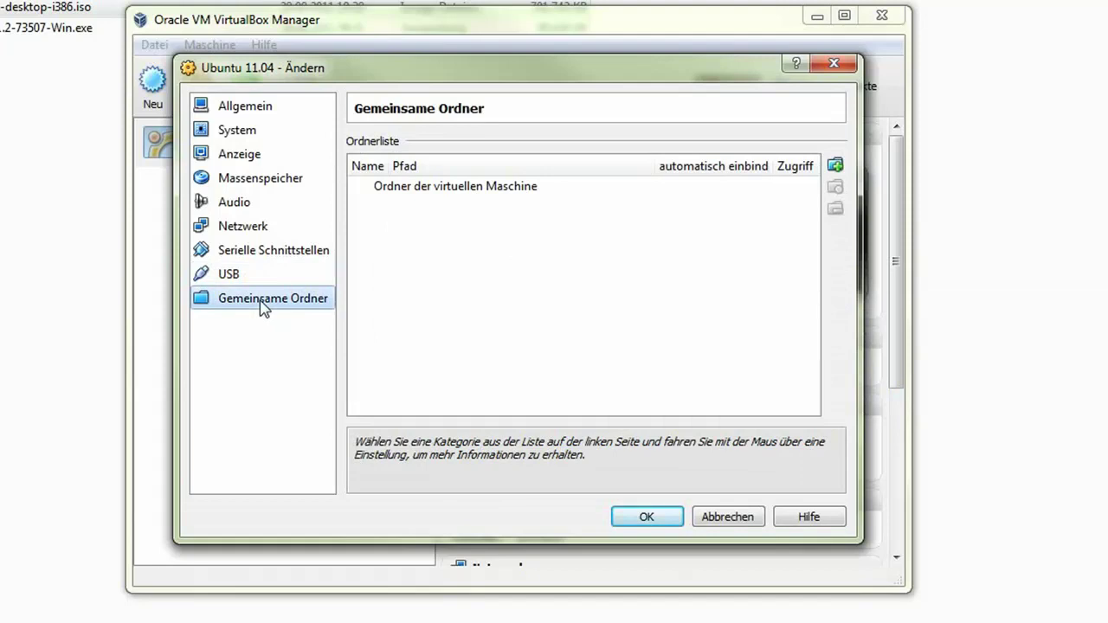
# Add a shared folder with path N:\VirtualBoxPortable\Austauschordner.
pyautogui.moveTo(593, 321)
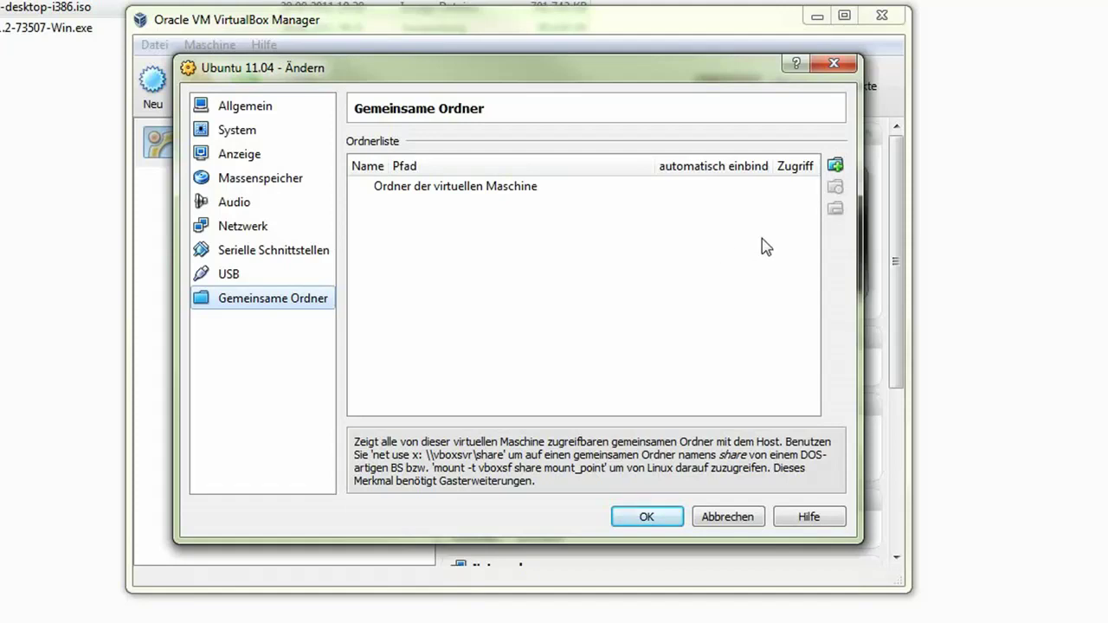
pyautogui.click(836, 166)
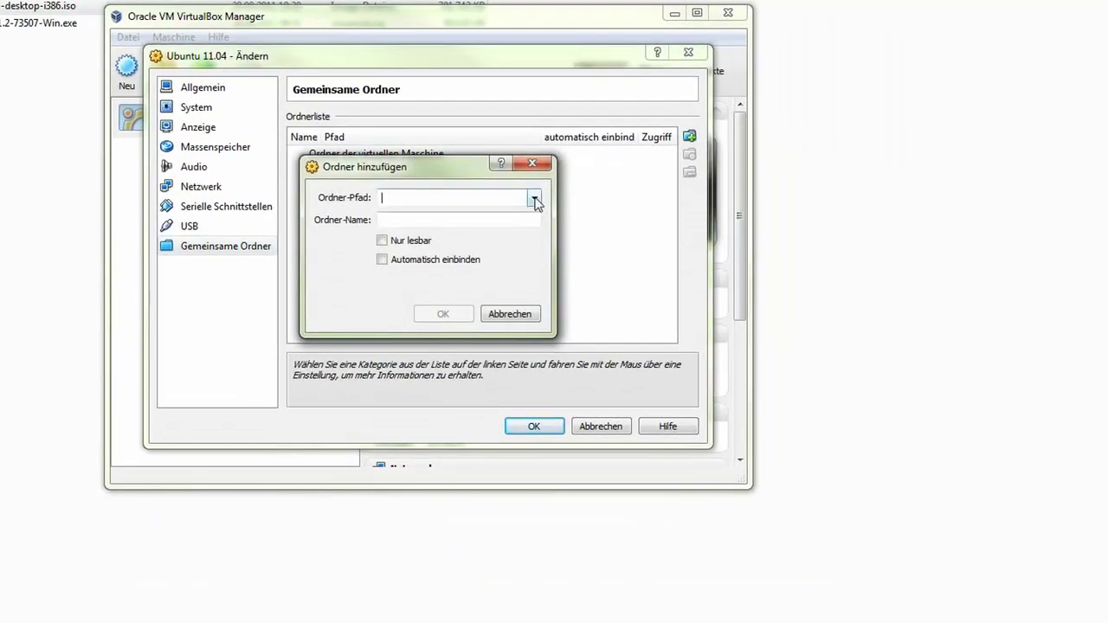
pyautogui.click(535, 201)
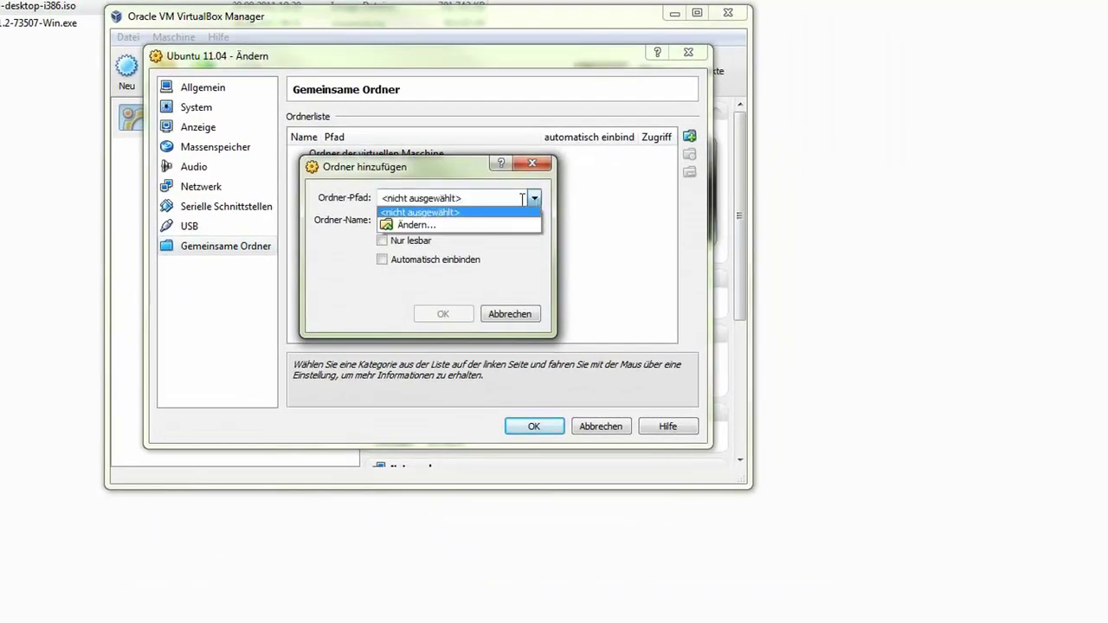
pyautogui.click(439, 223)
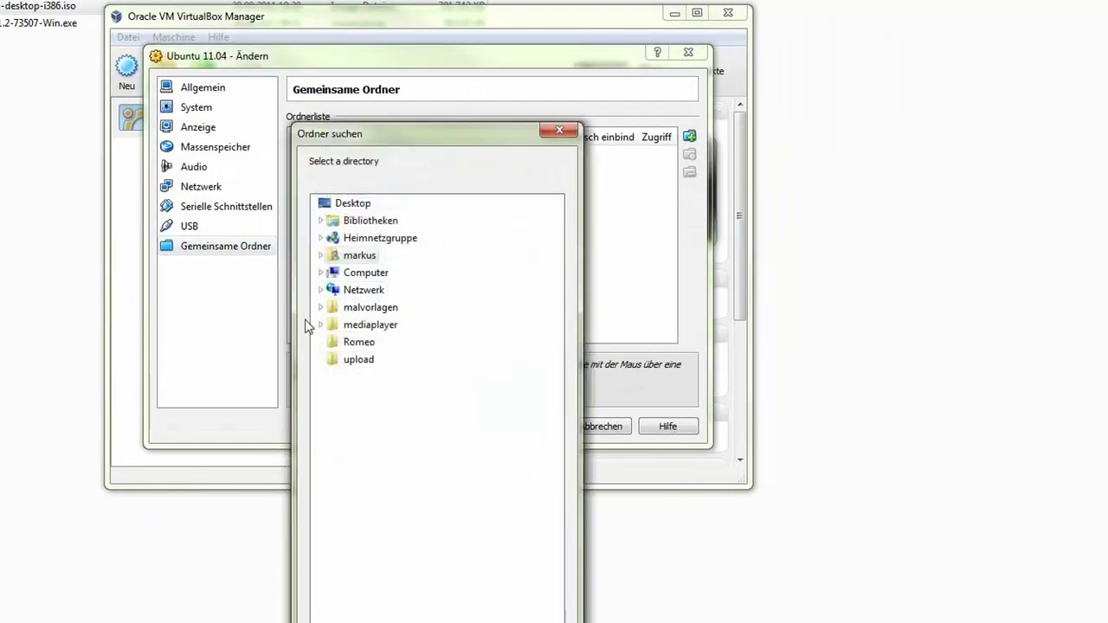
pyautogui.click(321, 273)
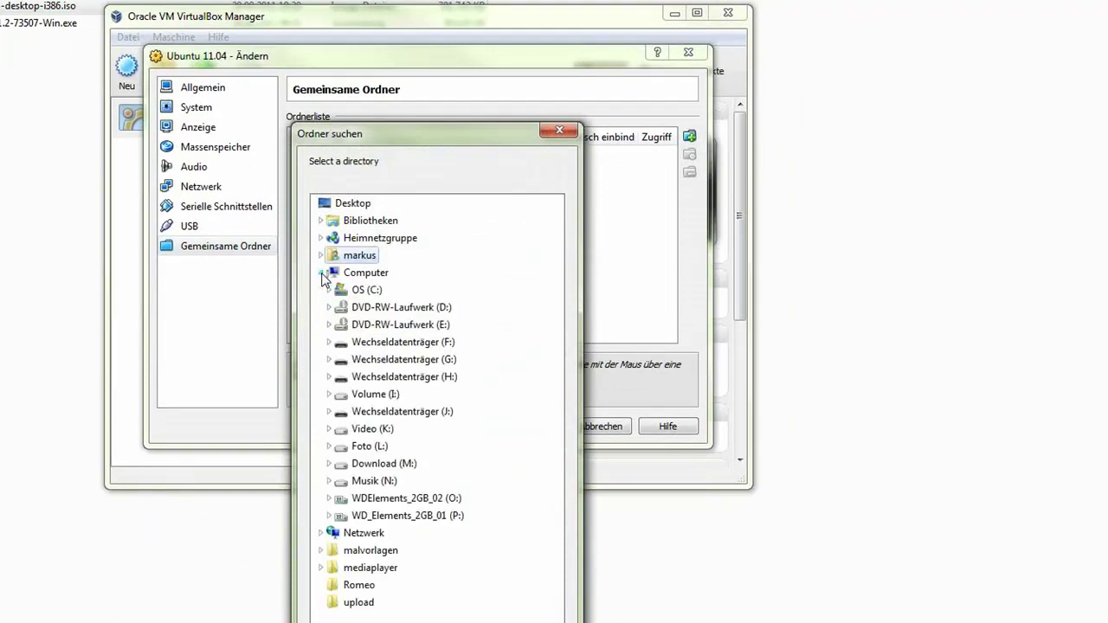
pyautogui.click(329, 480)
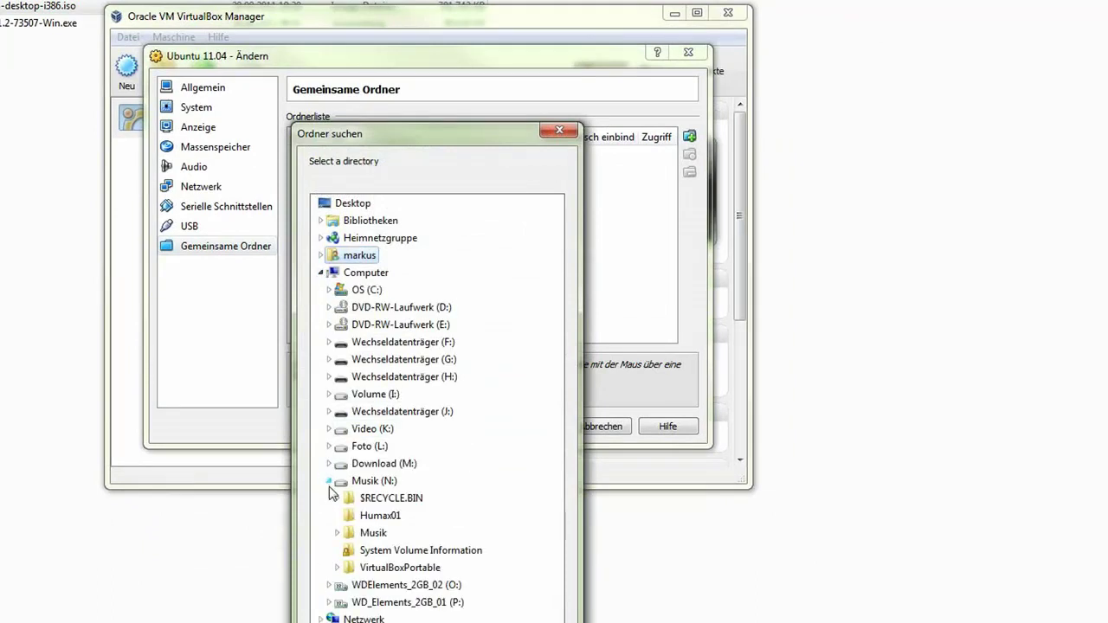
pyautogui.click(338, 568)
pyautogui.click(394, 586)
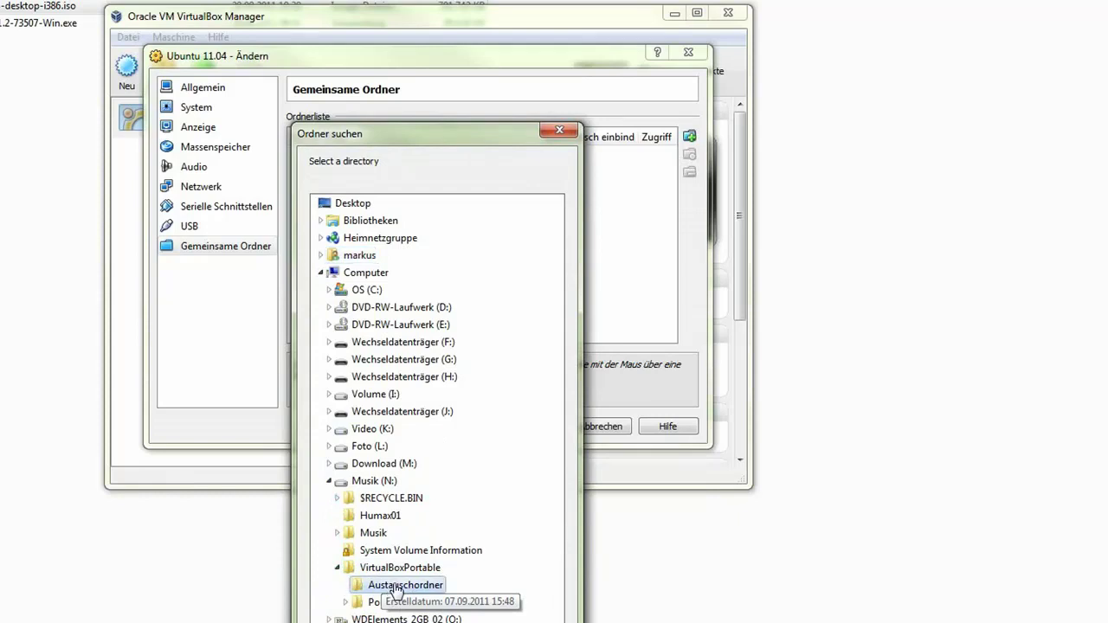
pyautogui.moveTo(449, 151); pyautogui.dragTo(437, 0)
pyautogui.click(448, 621)
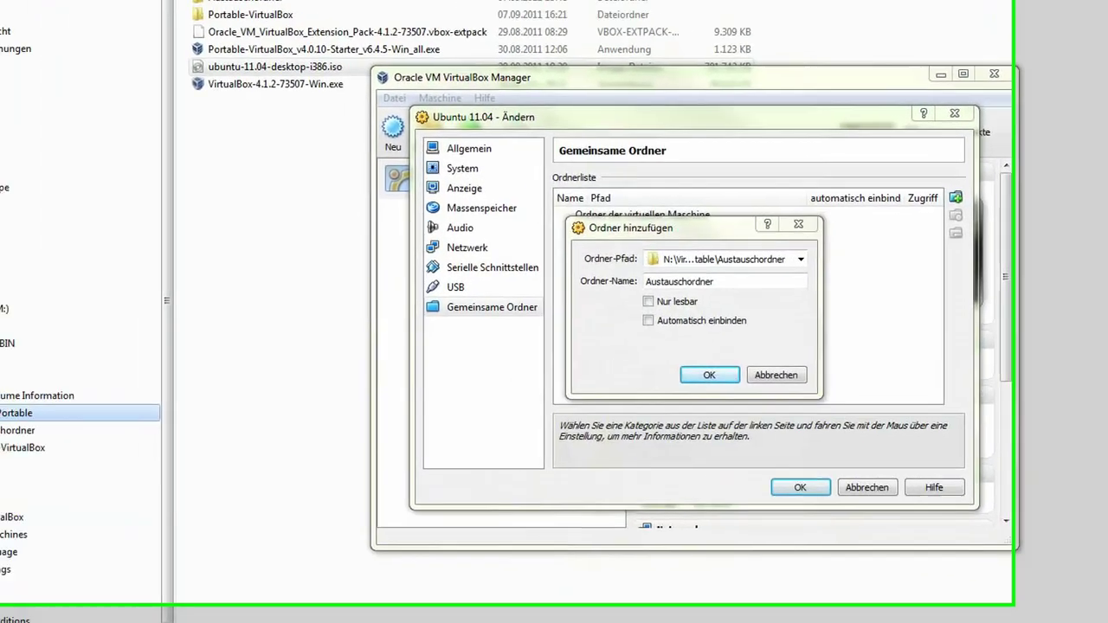
# Check the empty Austauschordner in Explorer, enable Automatisch einbinden, and save the settings.
pyautogui.click(280, 306)
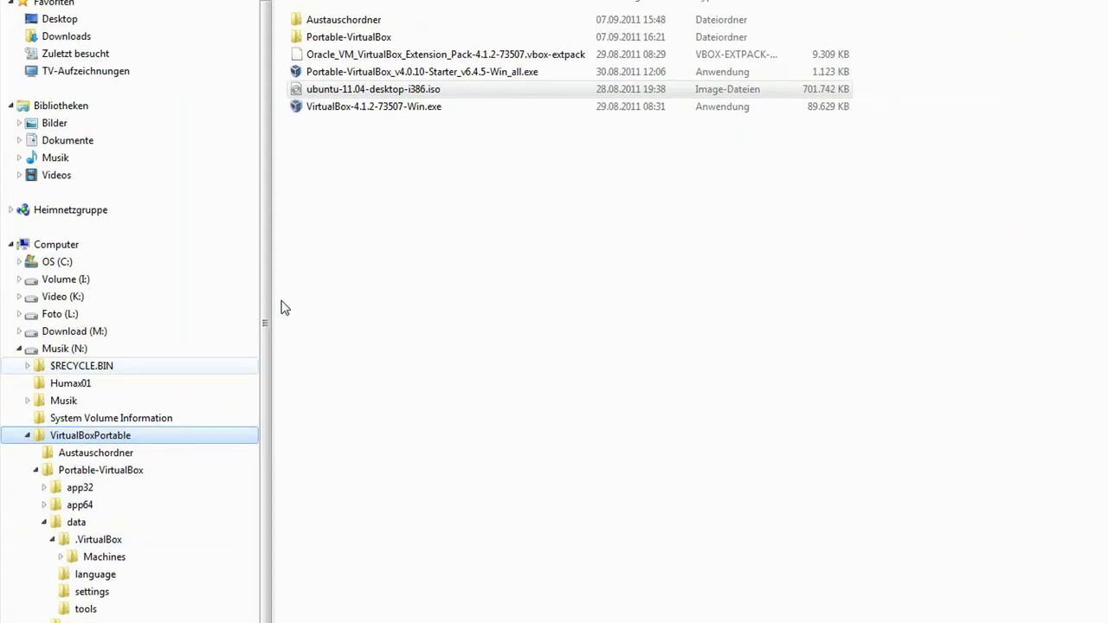
pyautogui.doubleClick(310, 19)
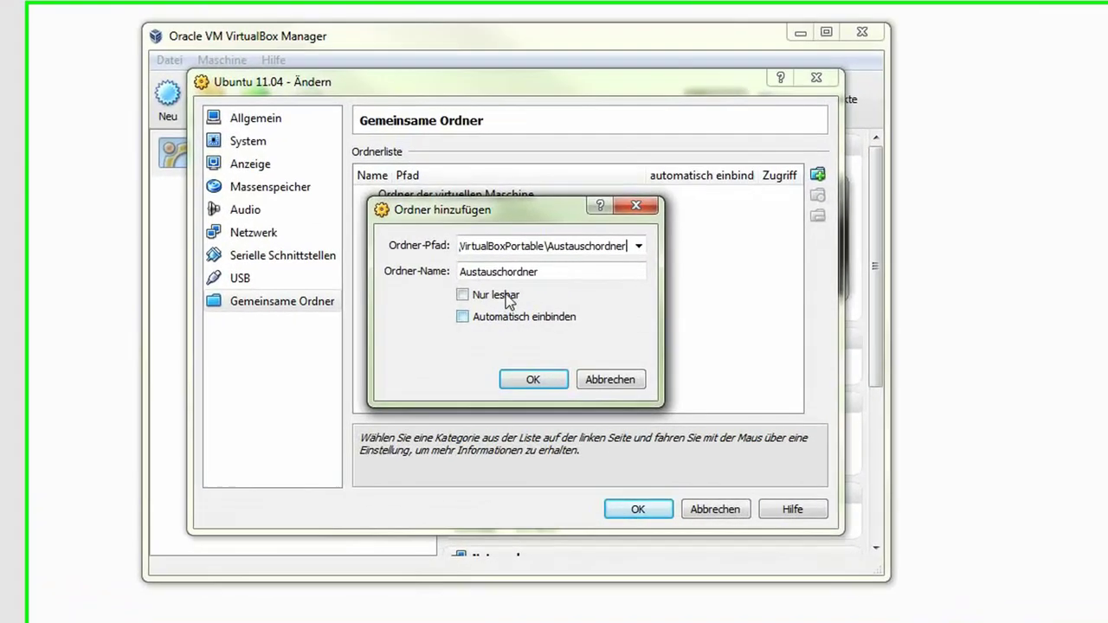
pyautogui.click(736, 342)
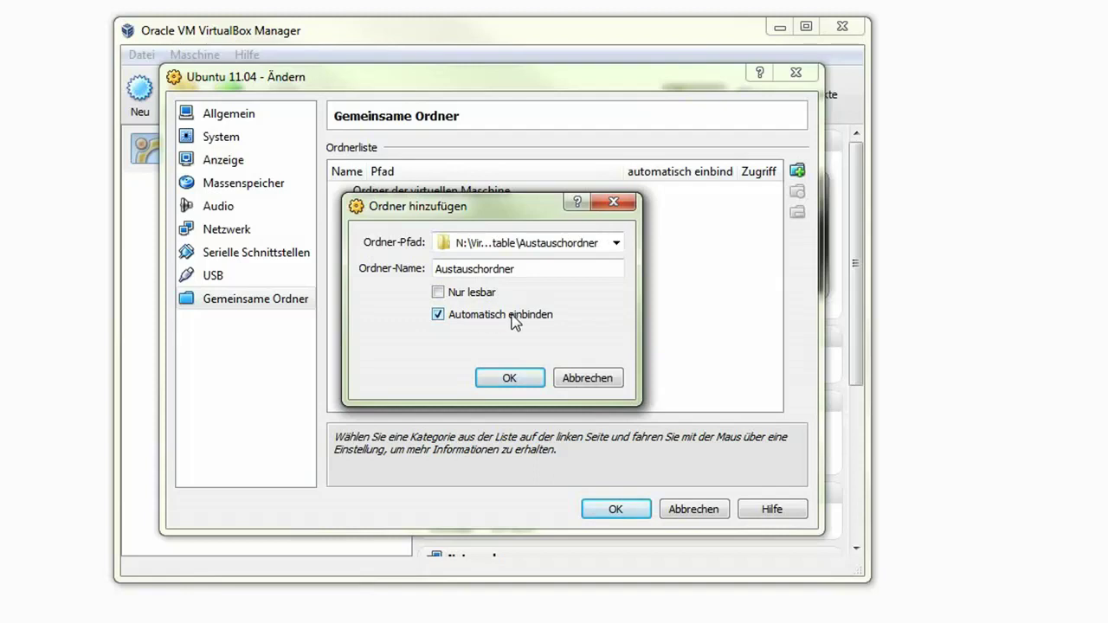
pyautogui.click(510, 381)
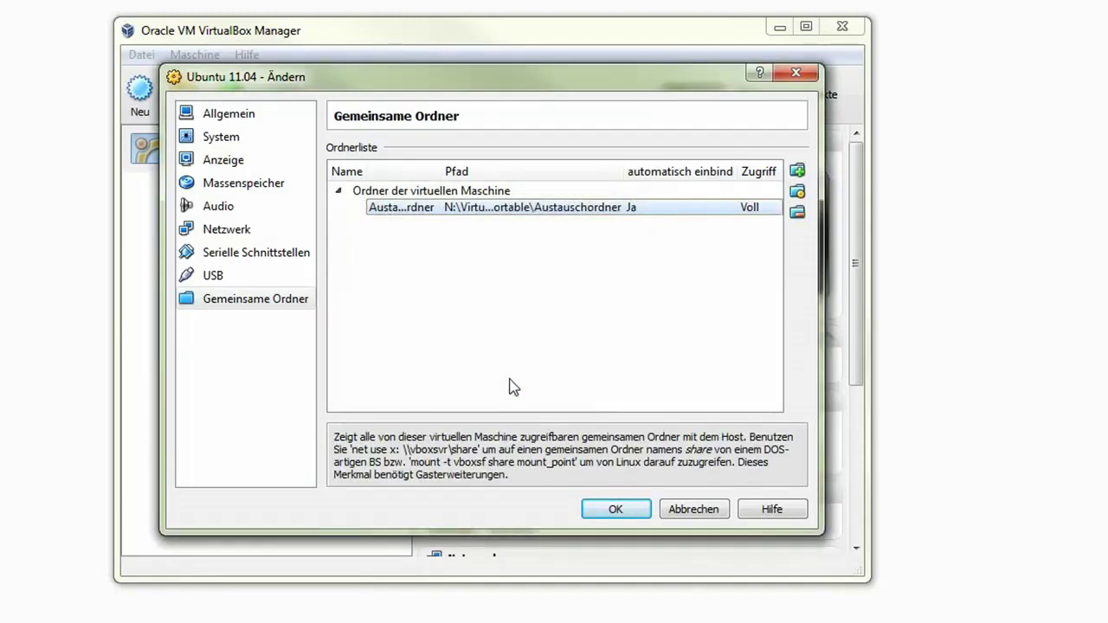
pyautogui.click(610, 509)
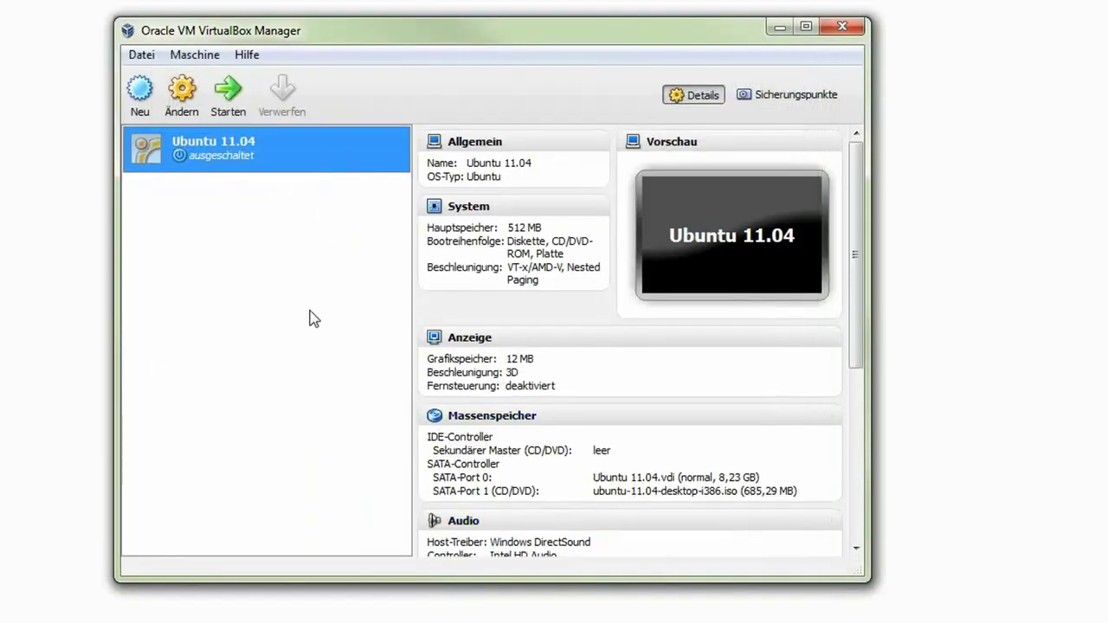
# Start the Ubuntu 11.04 VM and dismiss the keyboard and input capture notices.
pyautogui.click(229, 104)
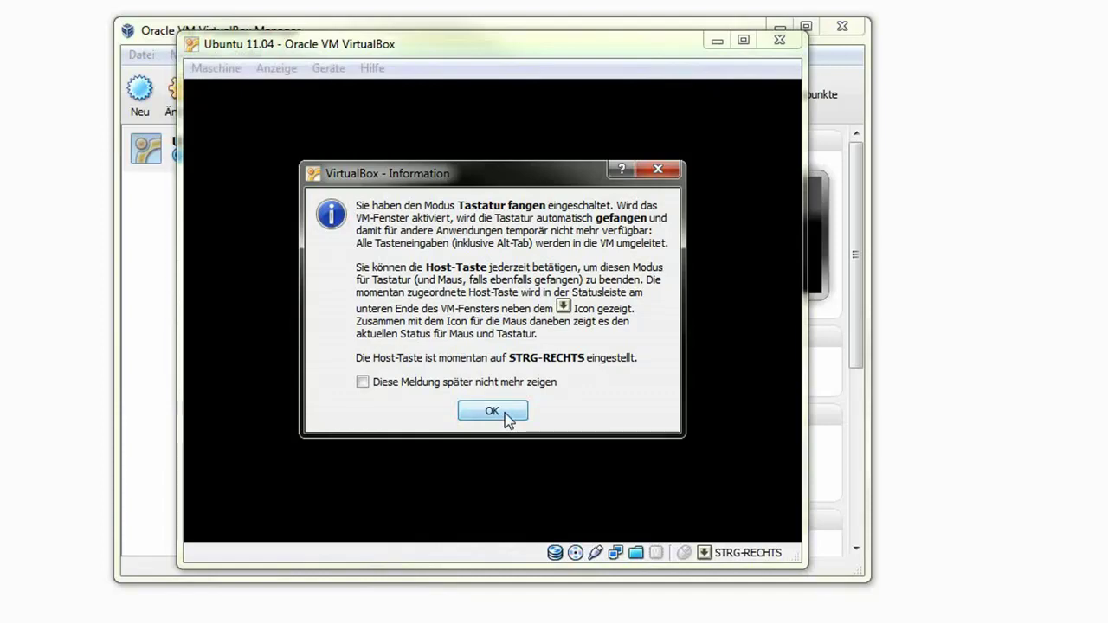
pyautogui.click(492, 411)
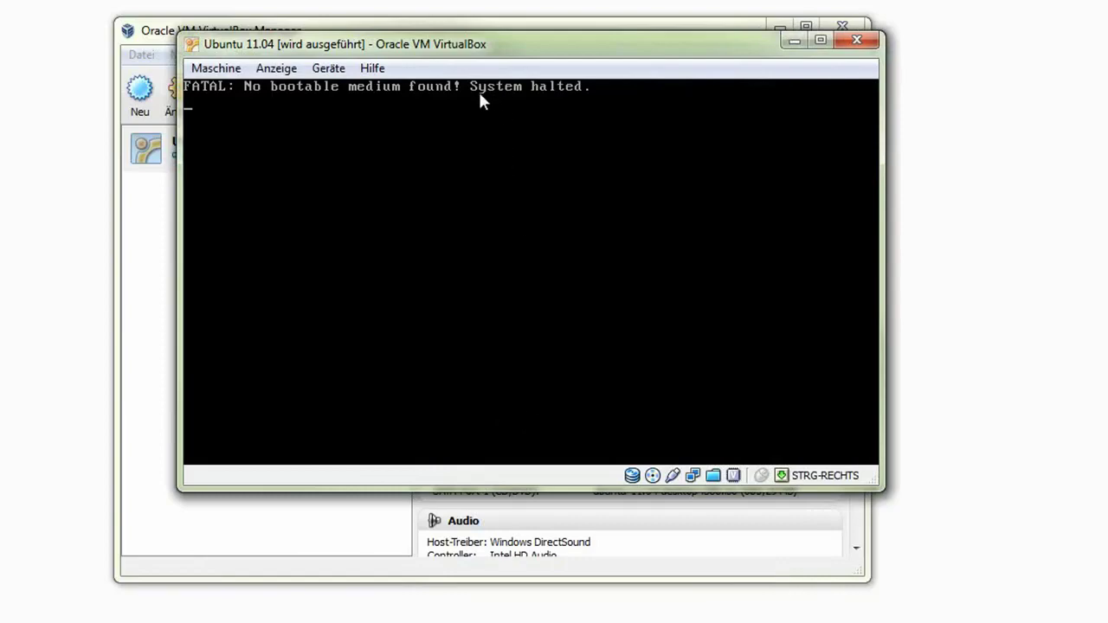
pyautogui.click(407, 100)
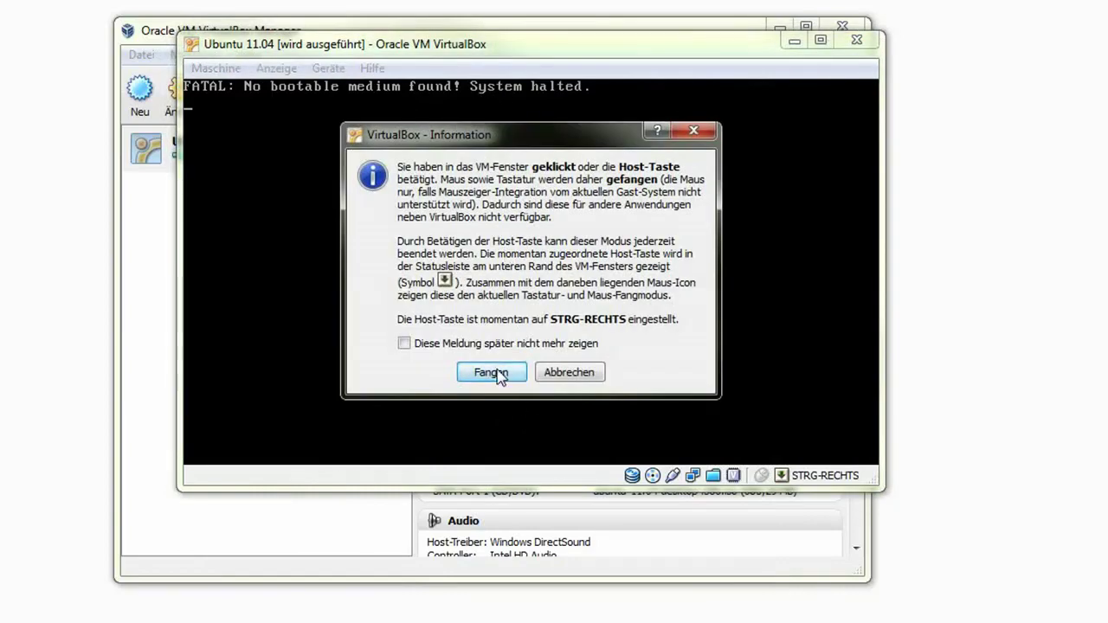
pyautogui.click(567, 375)
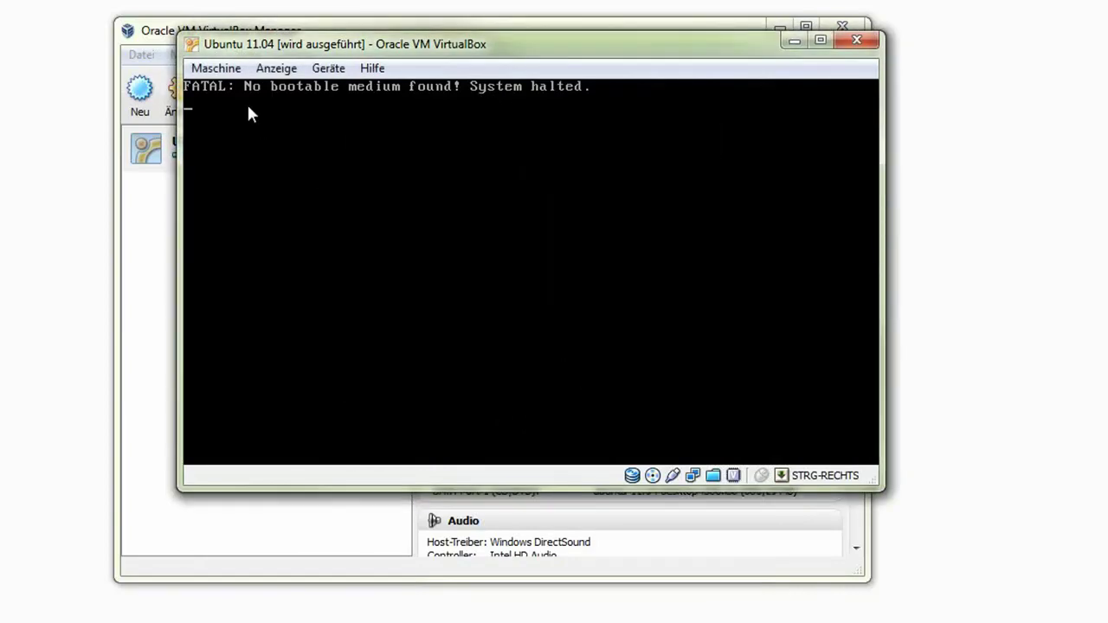
# Power off the VM via Maschine > Schließen and reopen its settings.
pyautogui.click(225, 72)
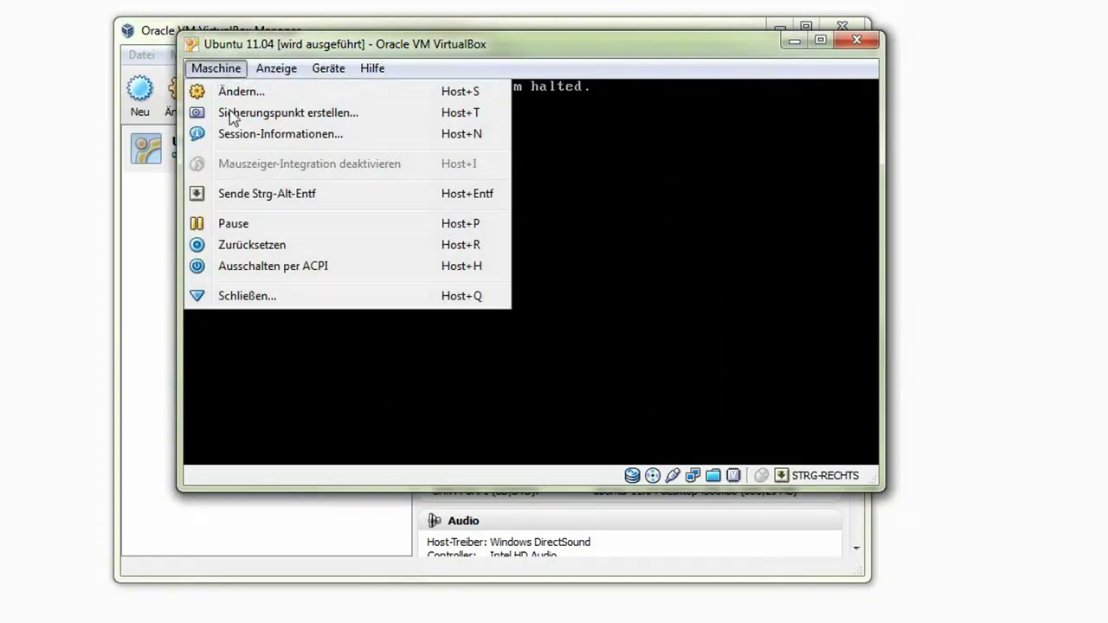
pyautogui.click(253, 297)
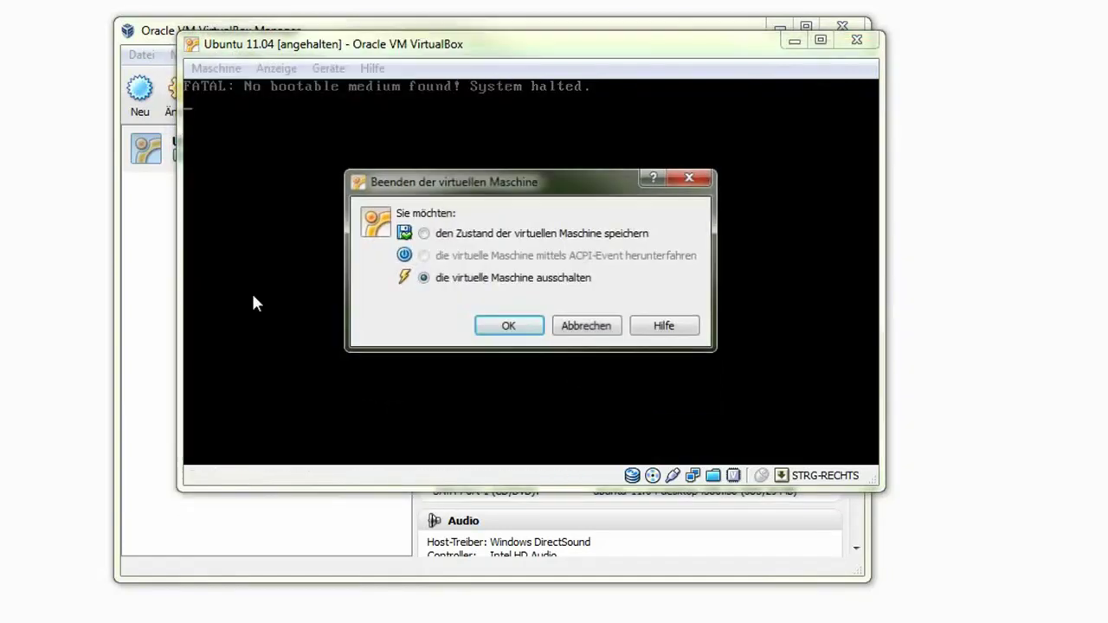
pyautogui.click(519, 330)
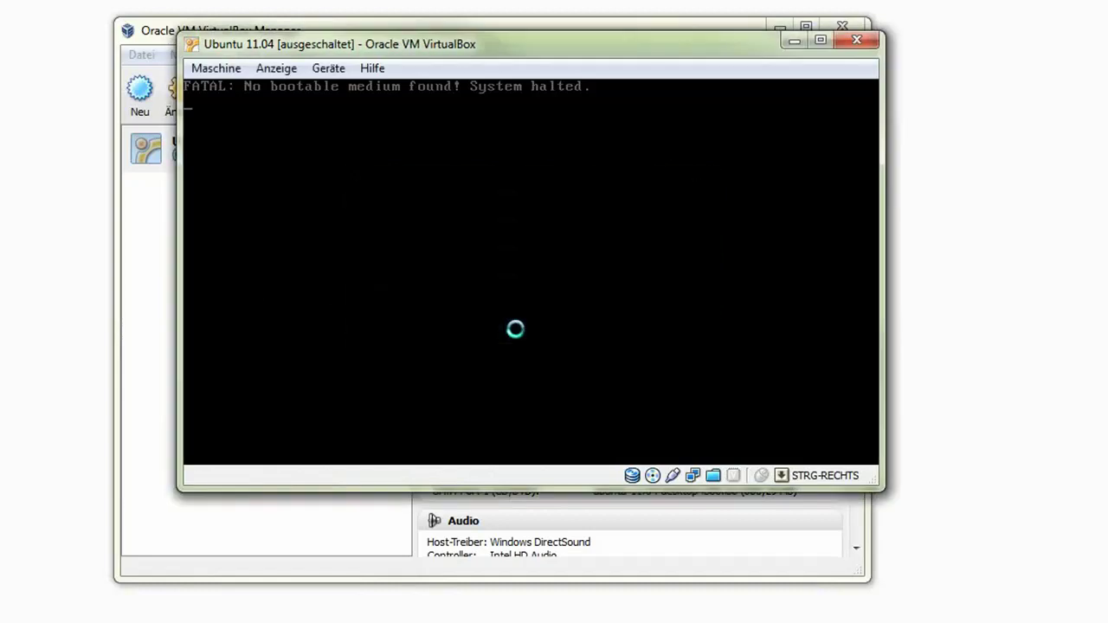
pyautogui.click(181, 92)
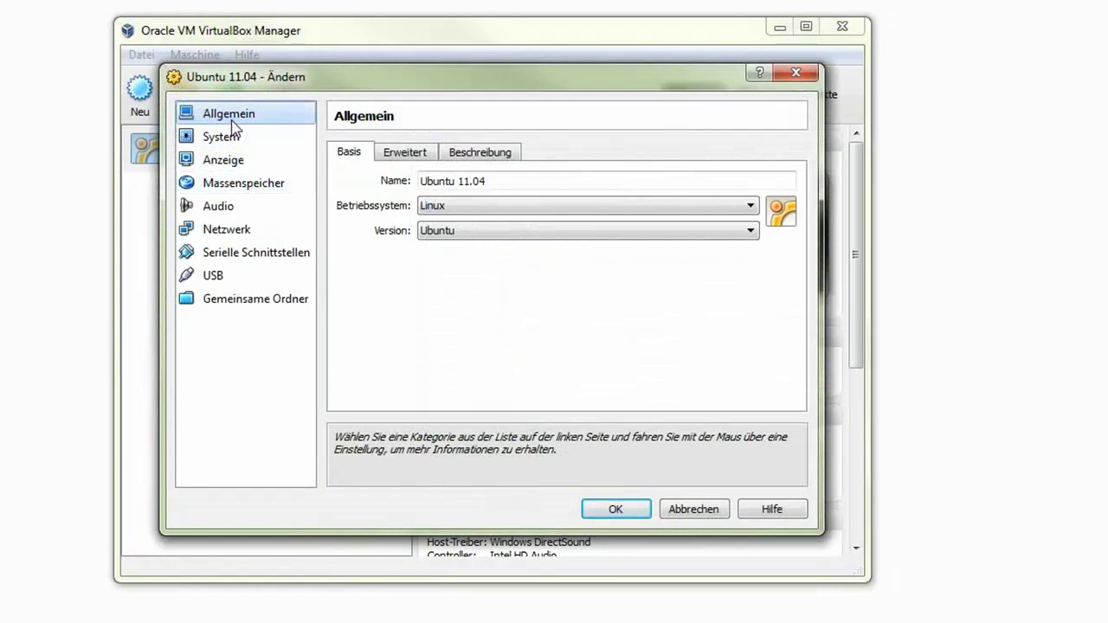
# Remove the ISO from the SATA-Controller, attach it to a new IDE-Controller CD/DVD drive, and save.
pyautogui.click(245, 195)
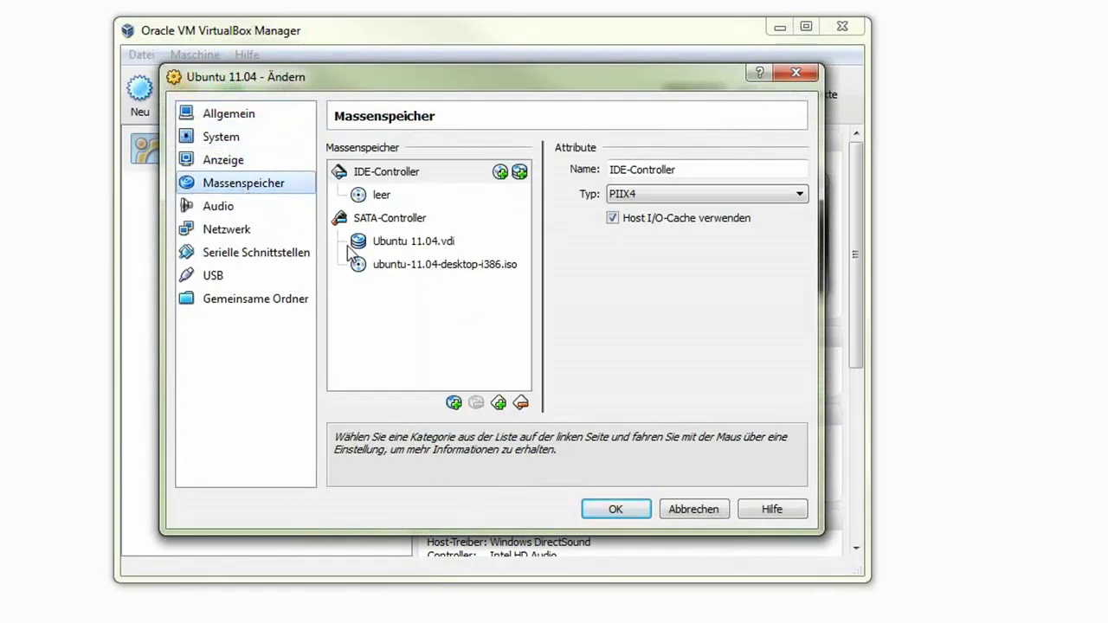
pyautogui.click(374, 267)
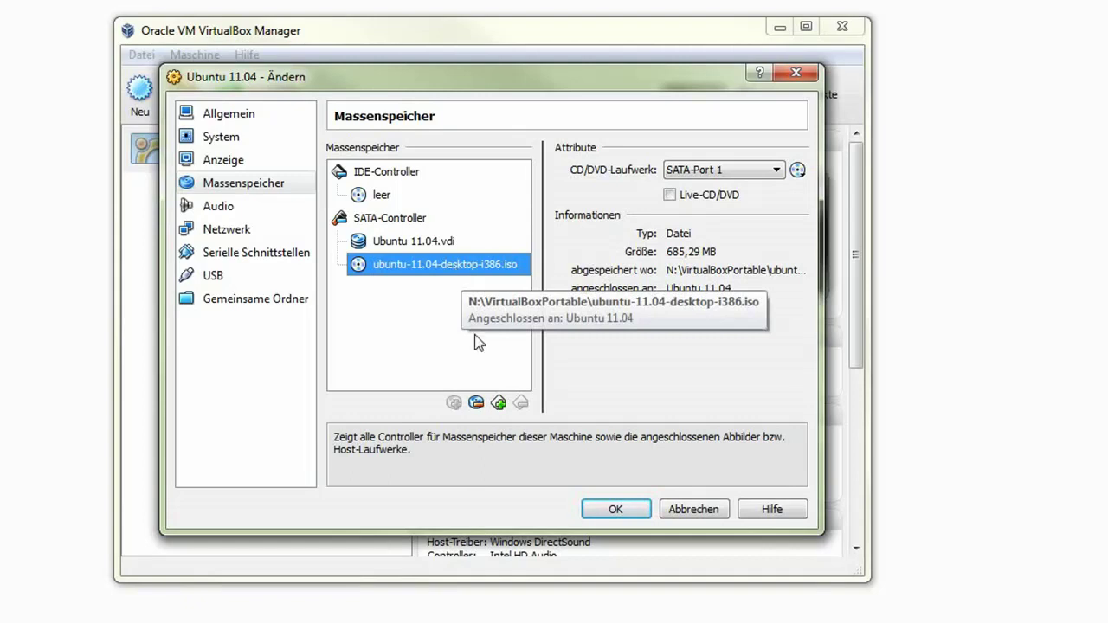
pyautogui.click(476, 403)
pyautogui.click(384, 173)
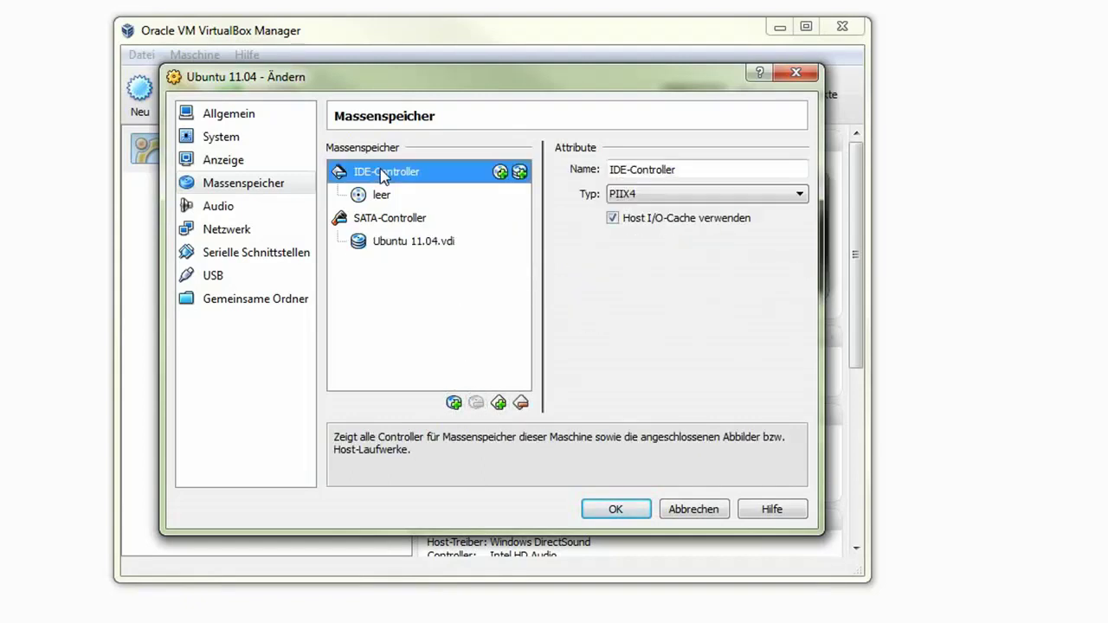
pyautogui.click(501, 173)
pyautogui.click(433, 359)
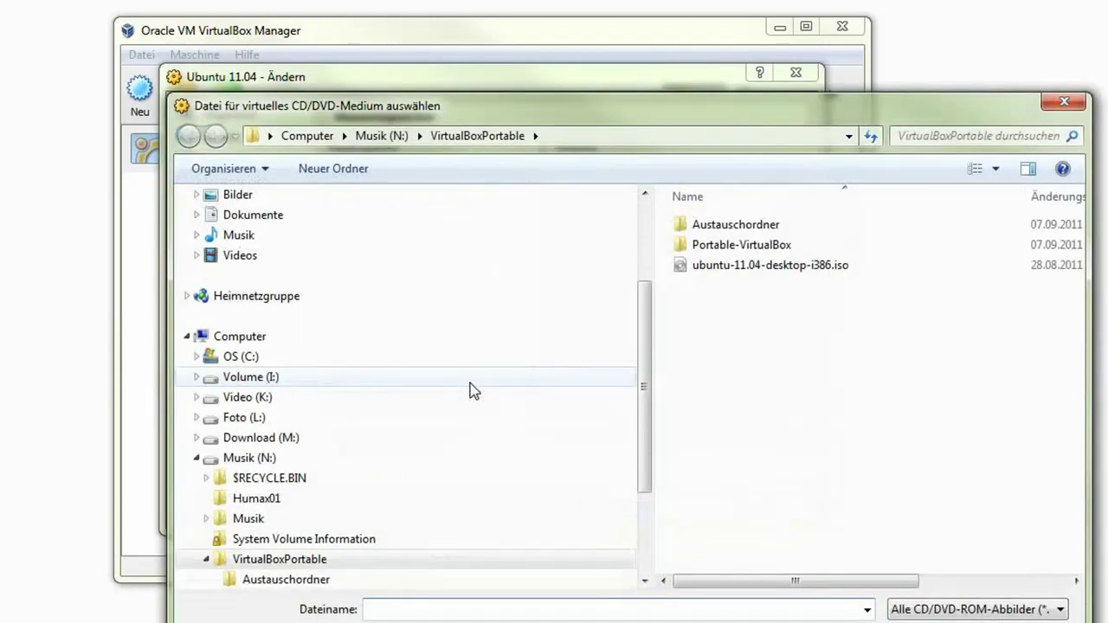
pyautogui.click(730, 273)
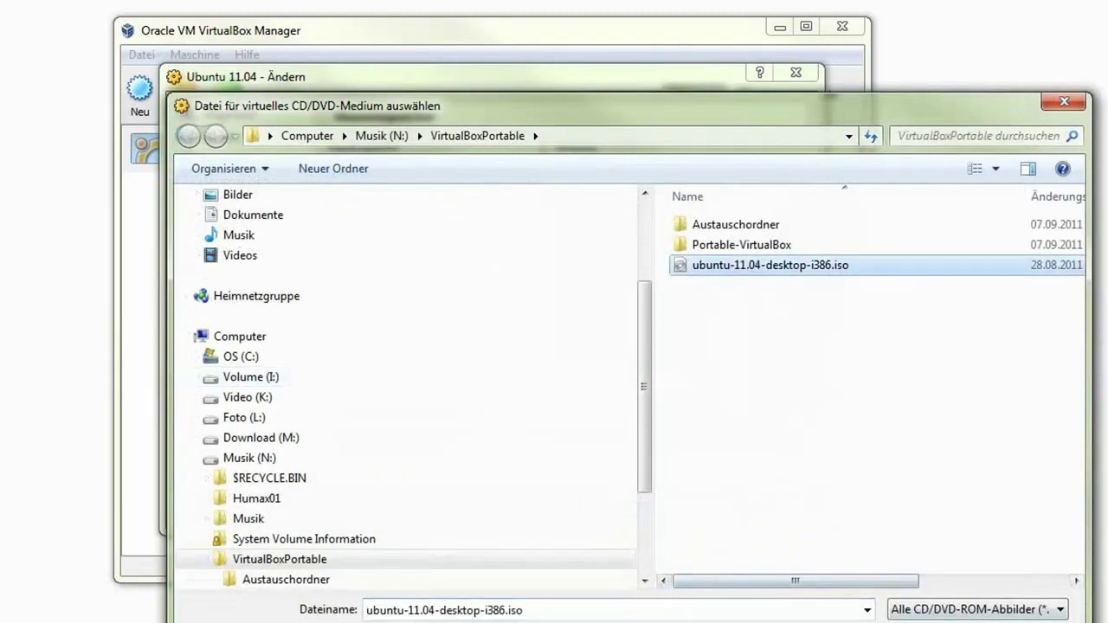
pyautogui.press('Return')
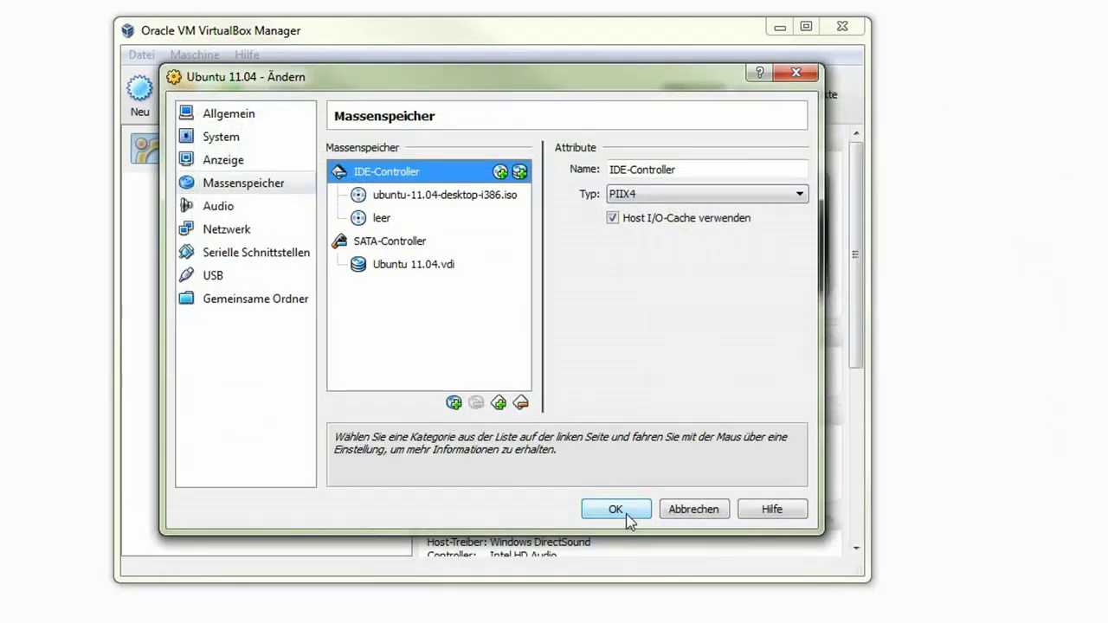
pyautogui.click(625, 512)
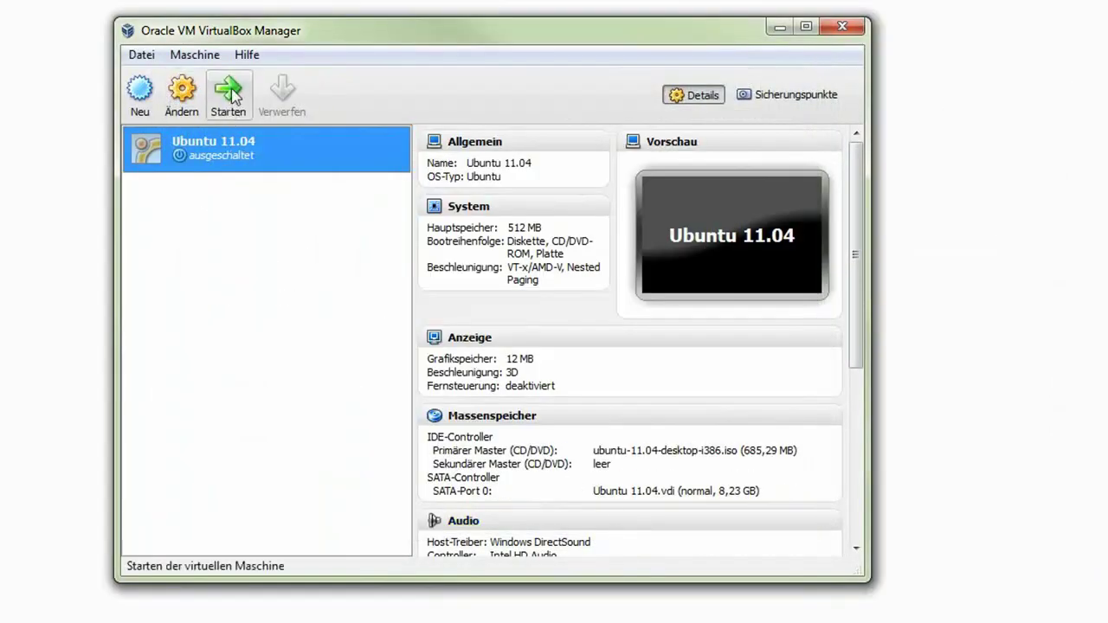
# Start the Ubuntu 11.04 machine and dismiss the keyboard-capture and colour-depth notices.
pyautogui.click(229, 96)
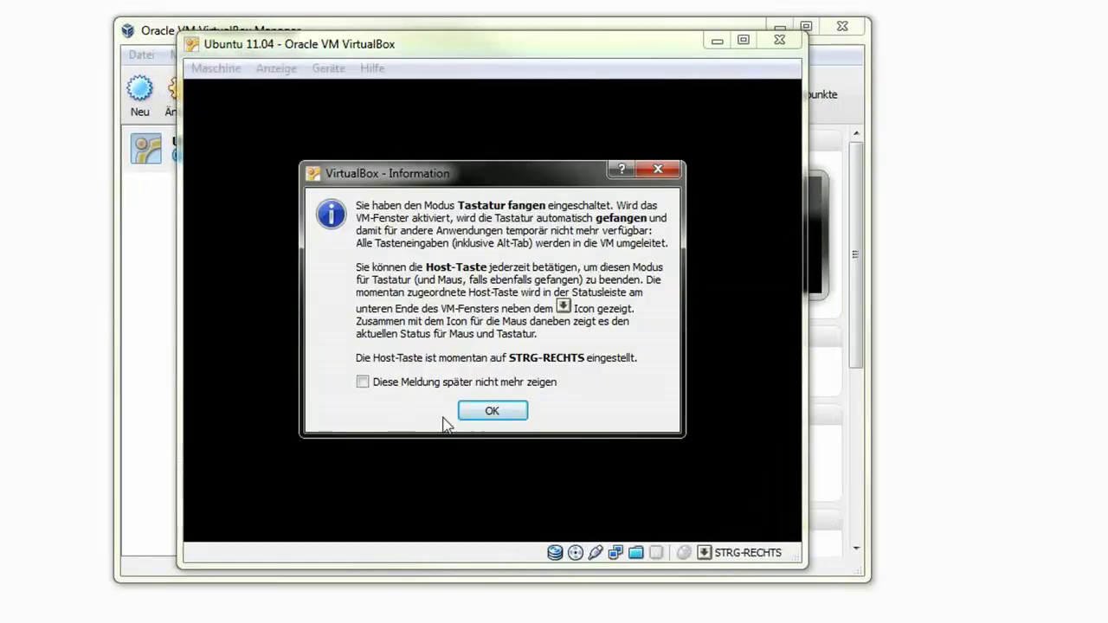
pyautogui.click(483, 415)
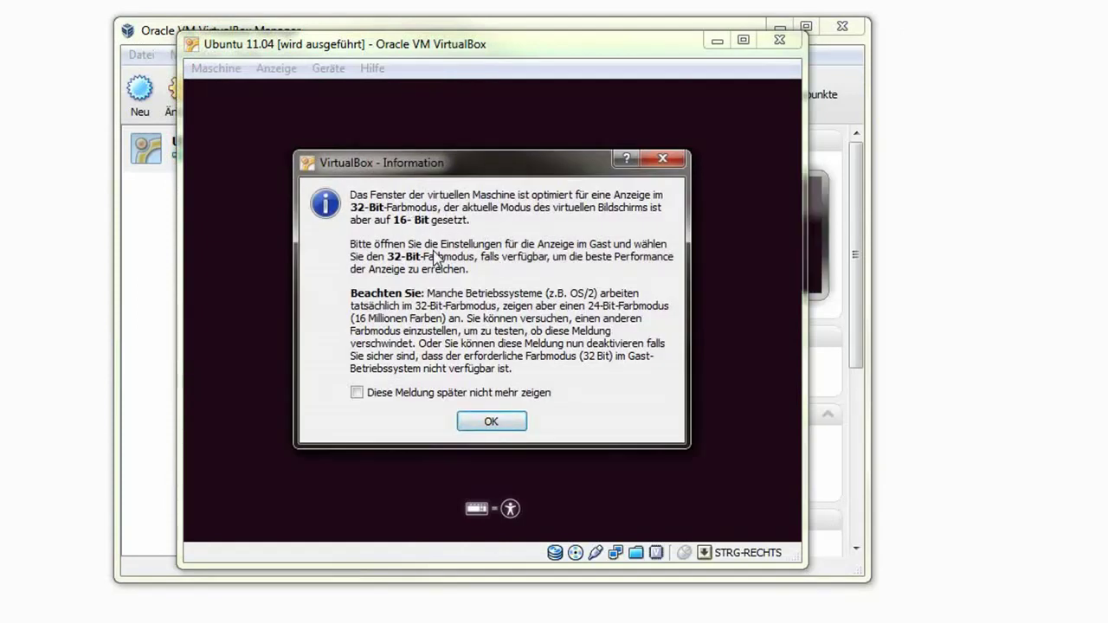
pyautogui.click(490, 422)
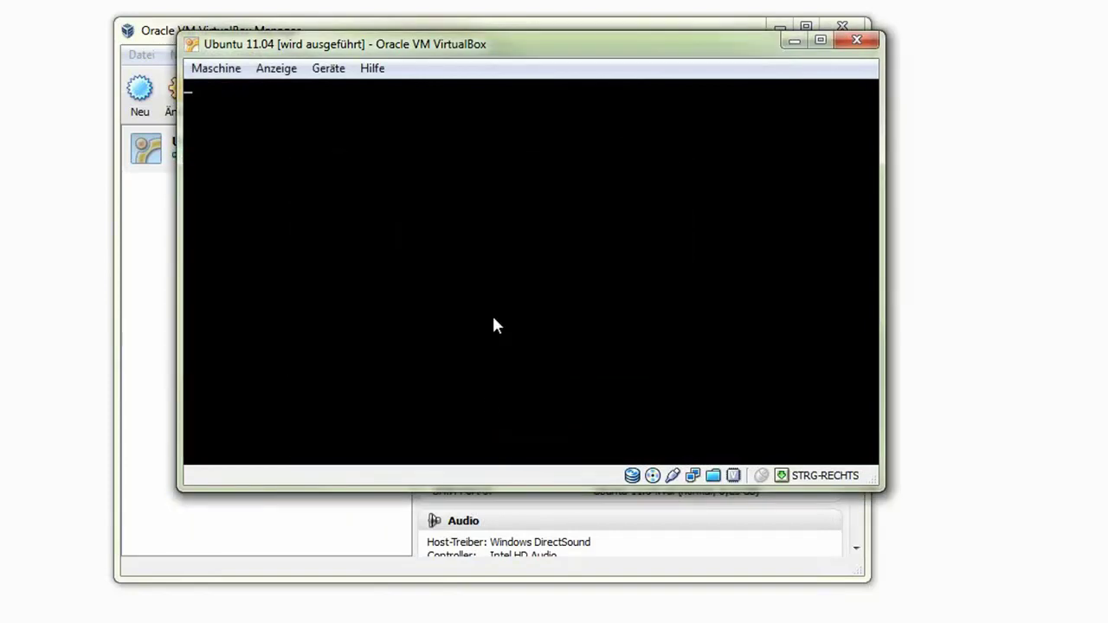
# Capture input in the VM and stop the capture and mouse-integration notices from reappearing.
pyautogui.click(493, 318)
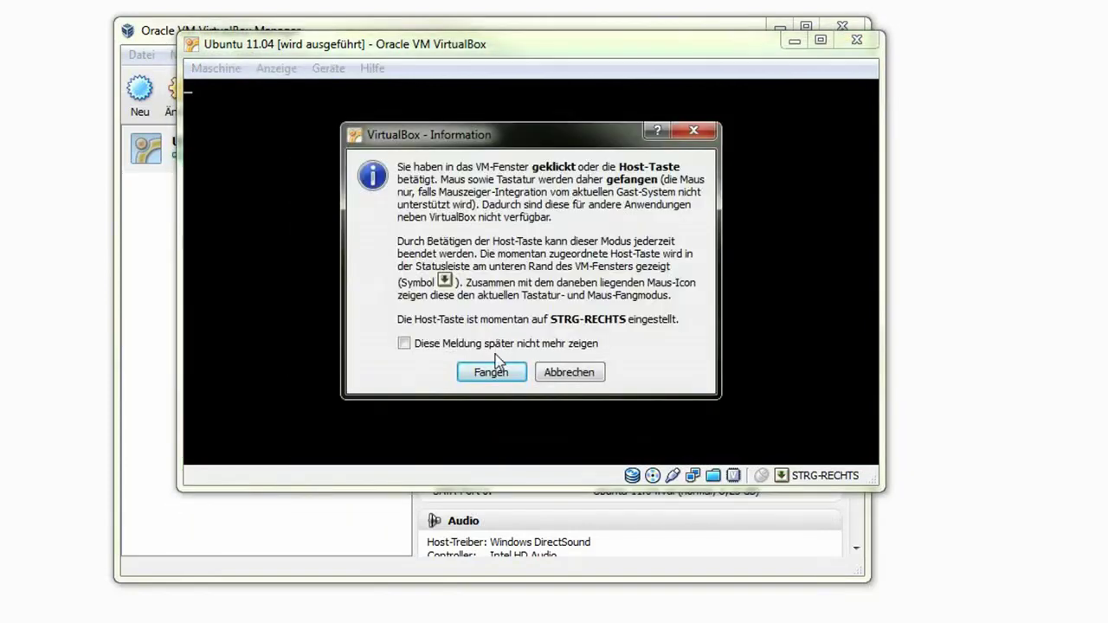
pyautogui.click(498, 369)
pyautogui.click(529, 386)
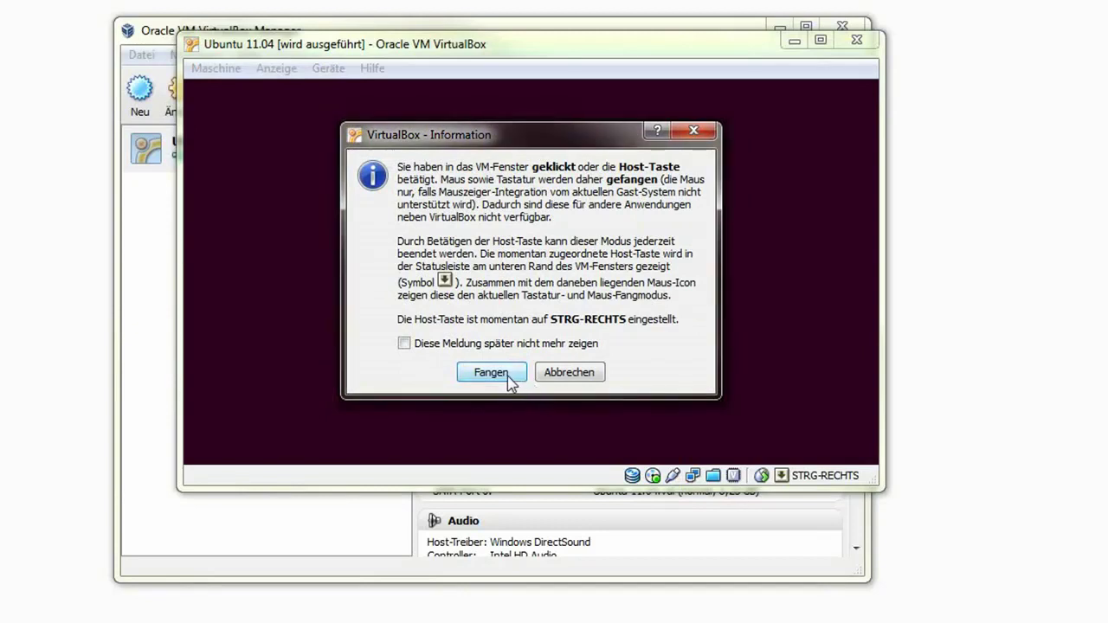
pyautogui.click(404, 343)
pyautogui.click(491, 374)
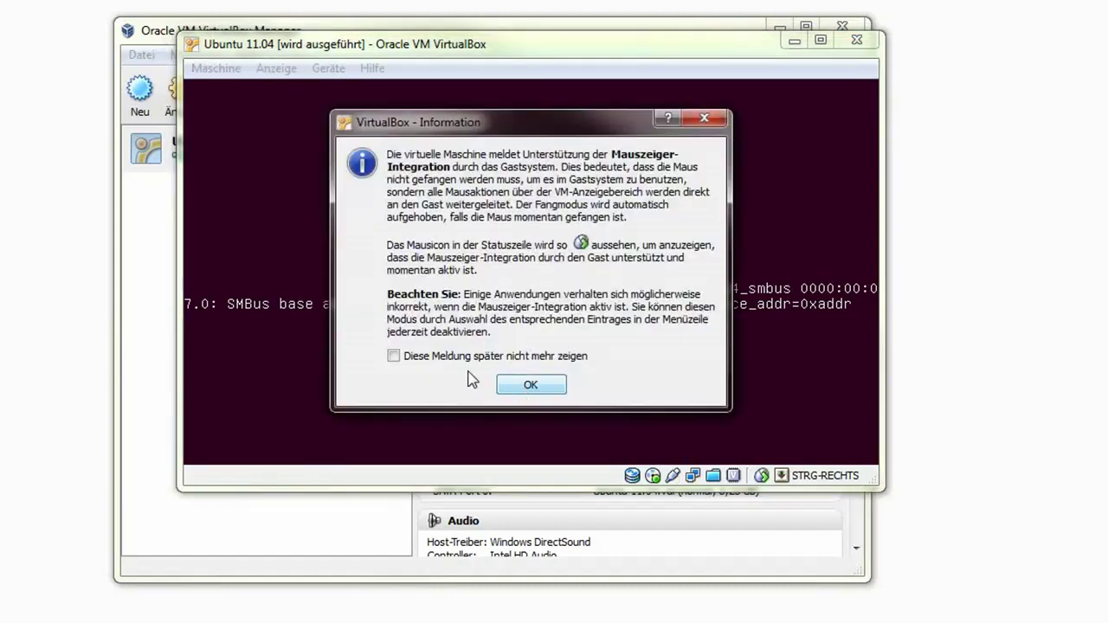
pyautogui.click(456, 356)
pyautogui.click(530, 385)
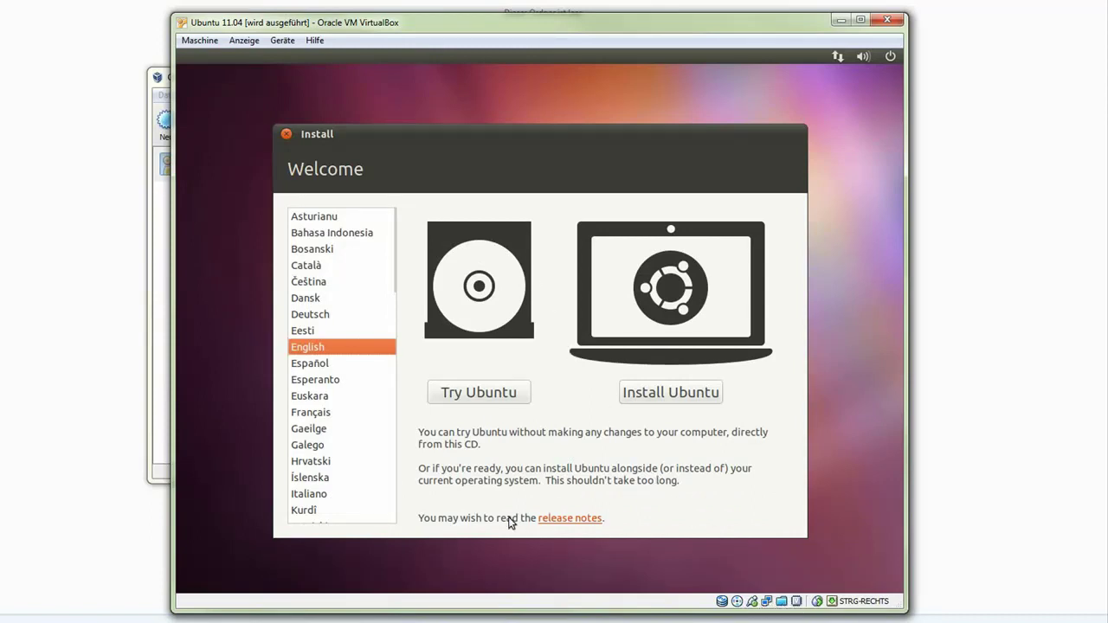
# Switch the installer to Deutsch, start 'Ubuntu installieren', and enable third-party software installation.
pyautogui.click(311, 315)
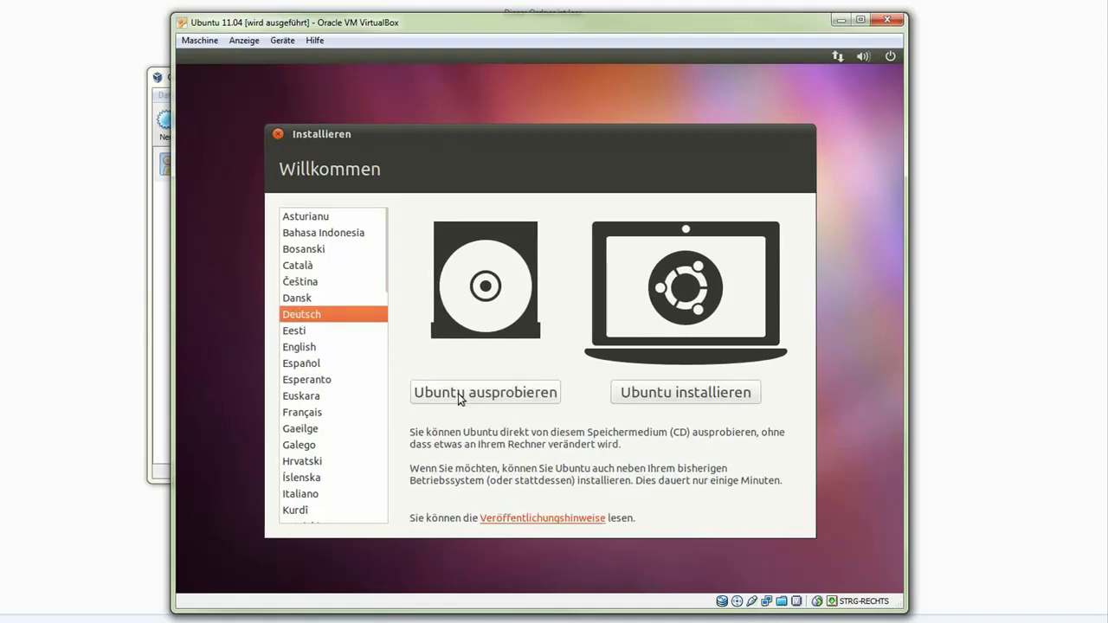
pyautogui.click(673, 394)
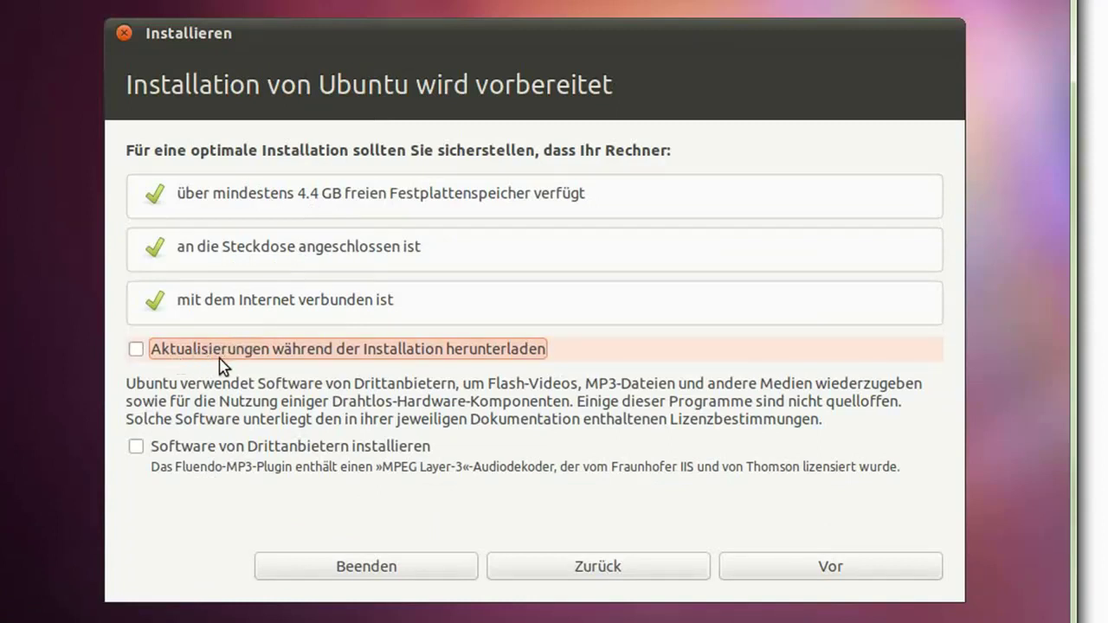
pyautogui.click(190, 450)
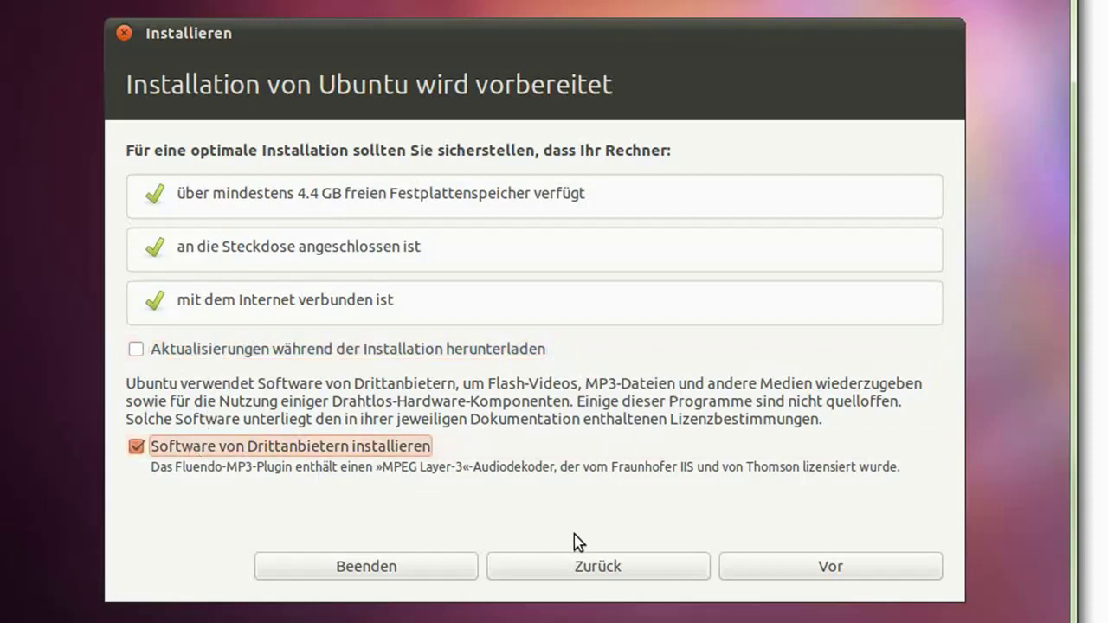
# Keep 'Festplatte löschen und Ubuntu installieren' and start the installation with 'Jetzt installieren'.
pyautogui.click(836, 574)
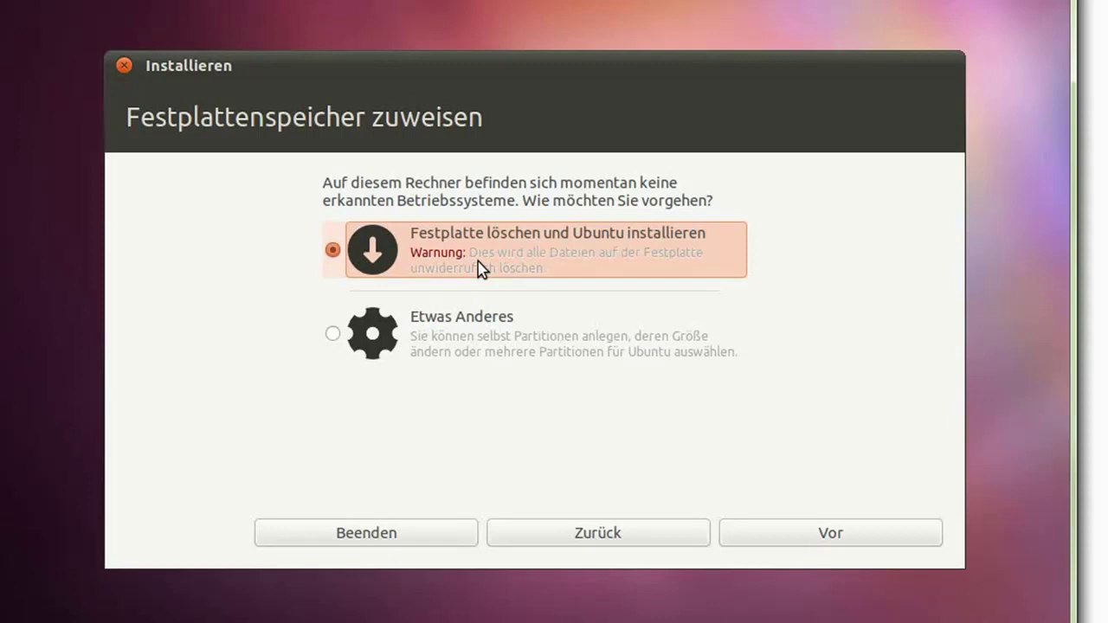
pyautogui.click(841, 537)
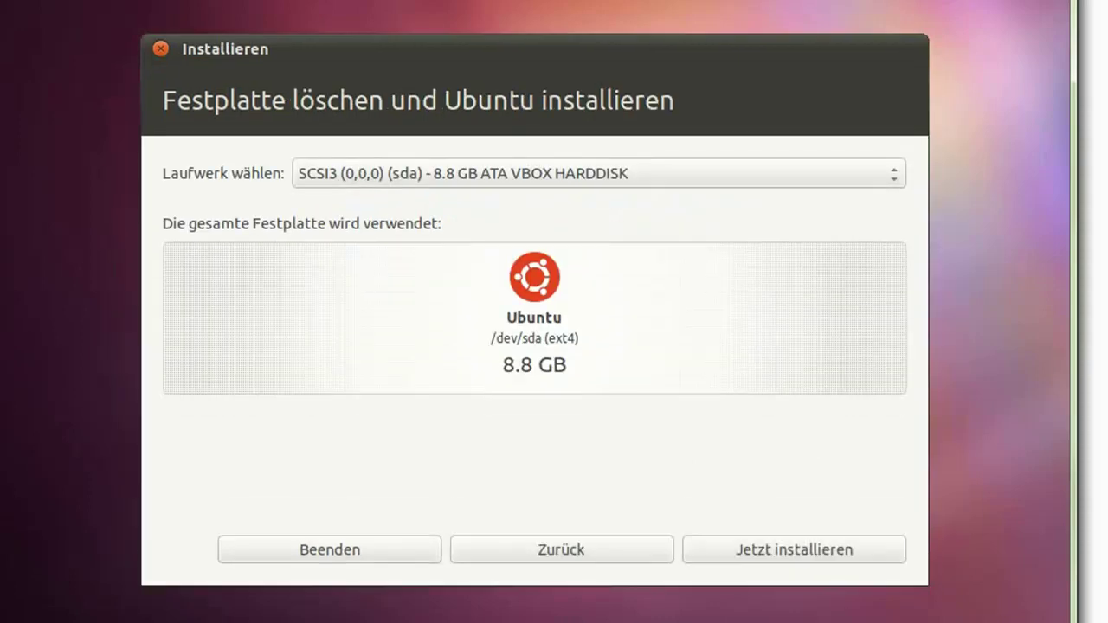
pyautogui.click(804, 550)
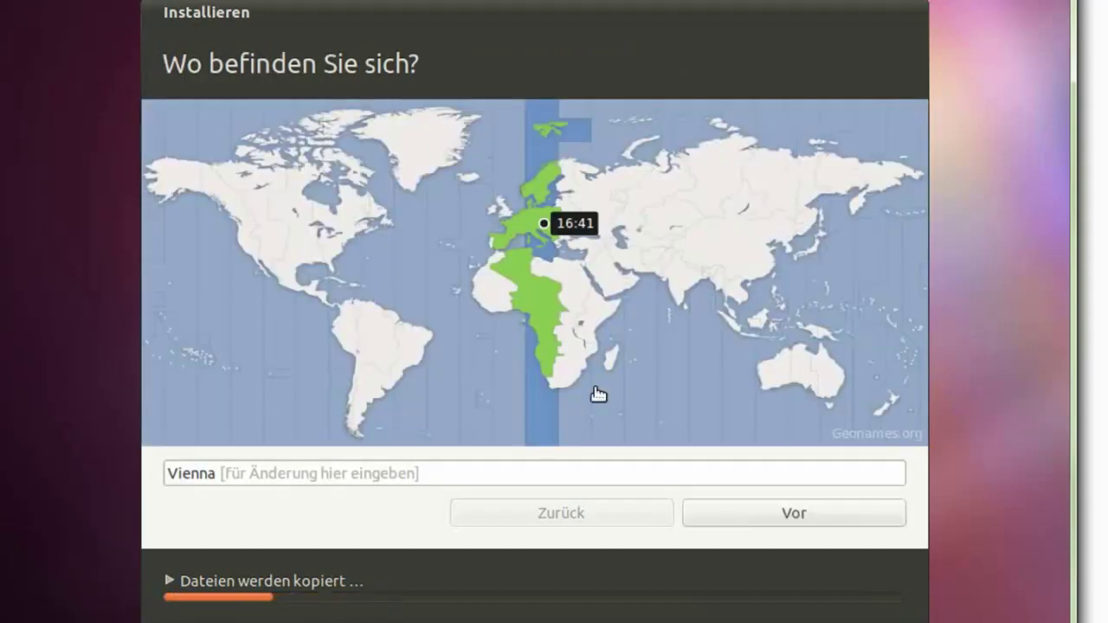
# Accept Vienna as the location and the Deutschland keyboard layout.
pyautogui.click(734, 519)
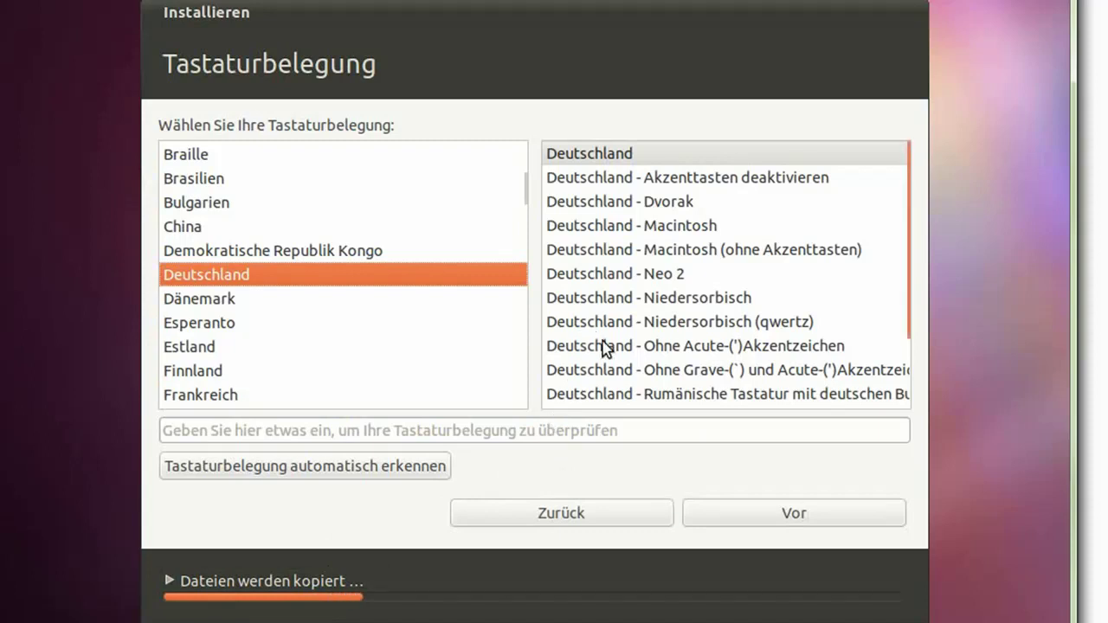
pyautogui.scroll(-3, 603, 348)
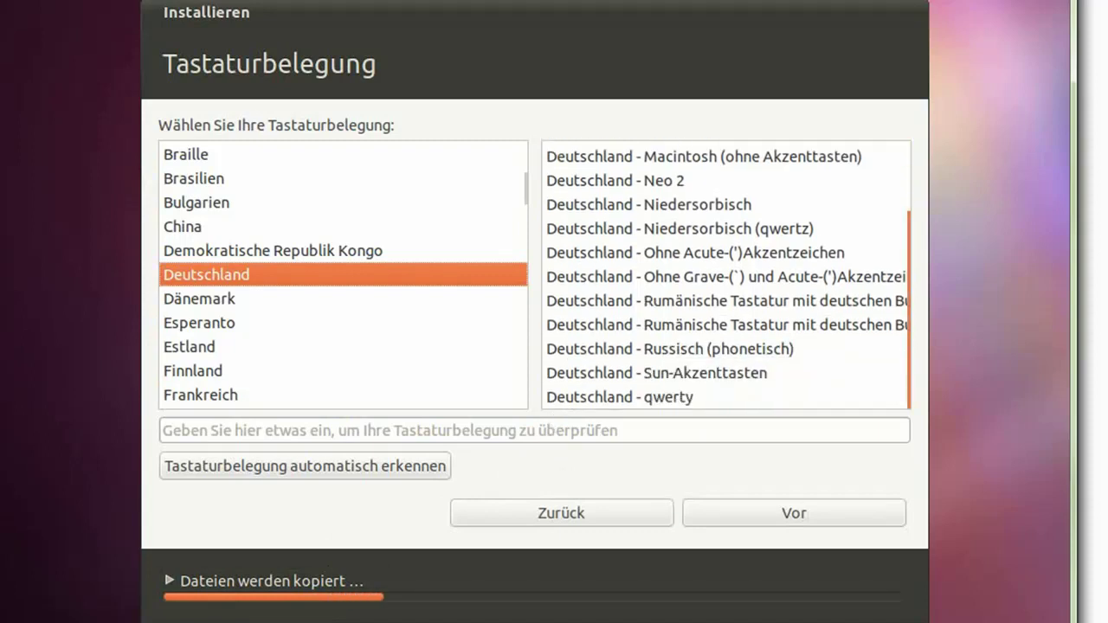
pyautogui.scroll(3, 726, 274)
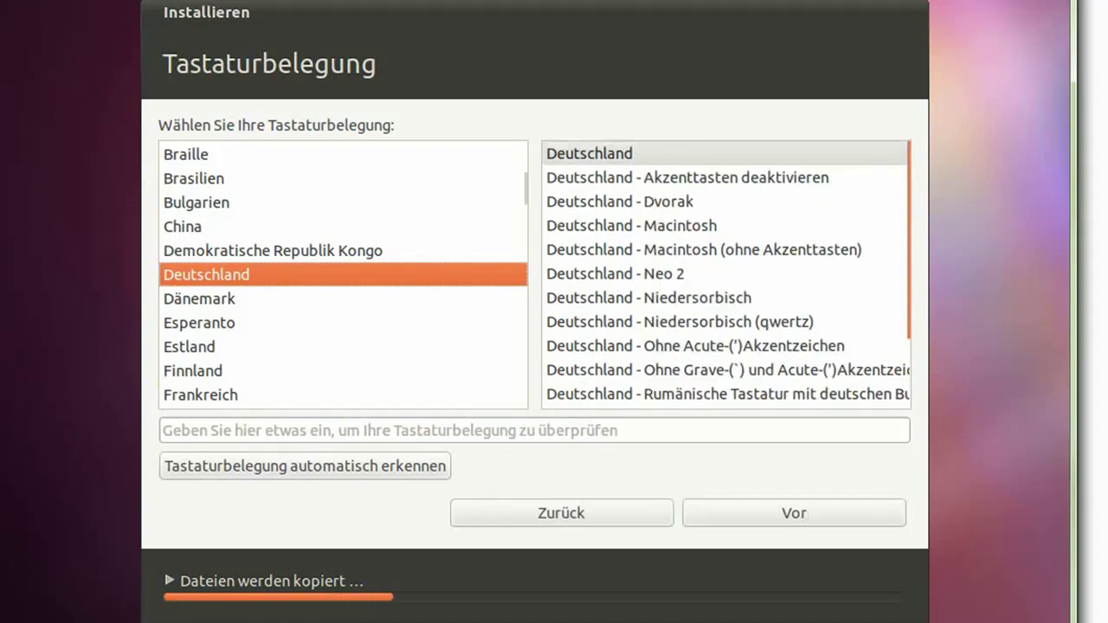
pyautogui.scroll(-3, 640, 328)
pyautogui.scroll(3, 641, 328)
pyautogui.click(767, 514)
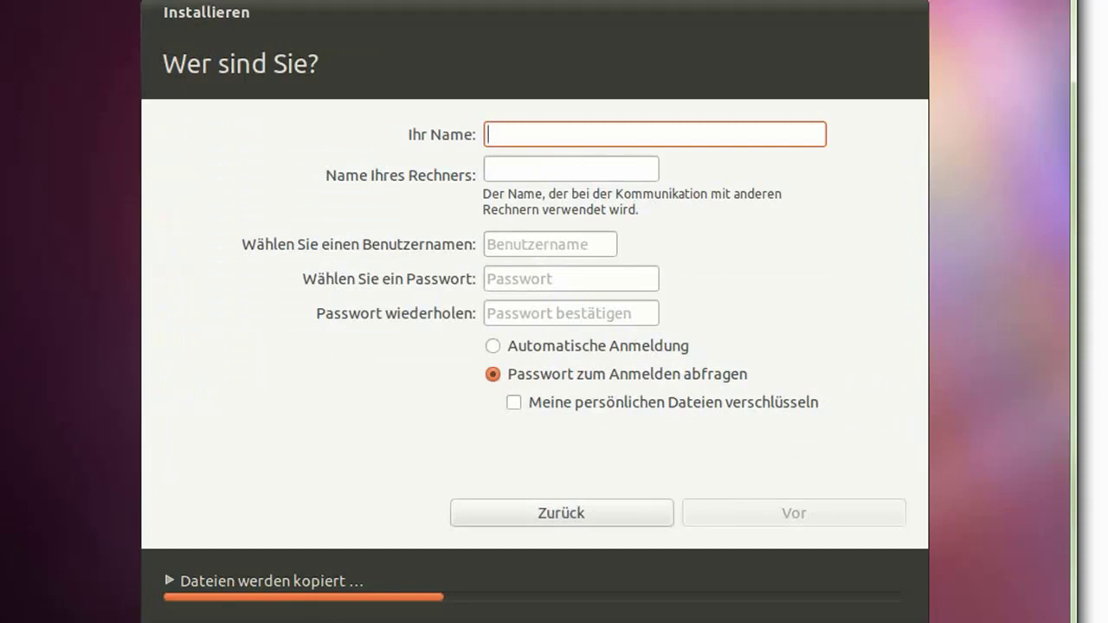
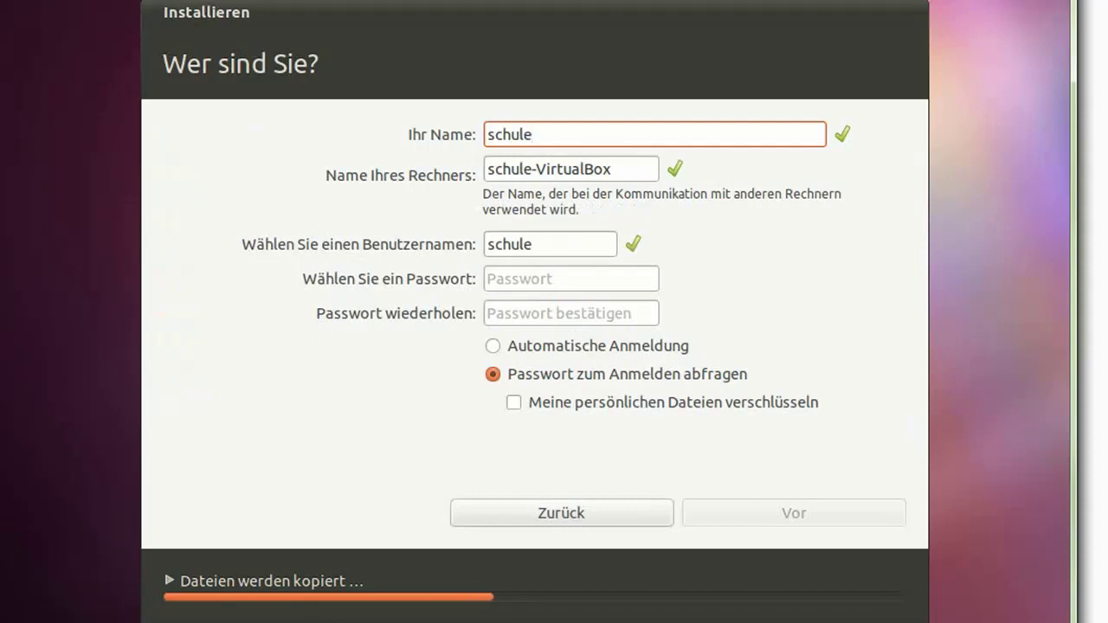
# Enter the account name and password twice, choose Automatische Anmeldung, and continue the installation.
pyautogui.click(511, 279)
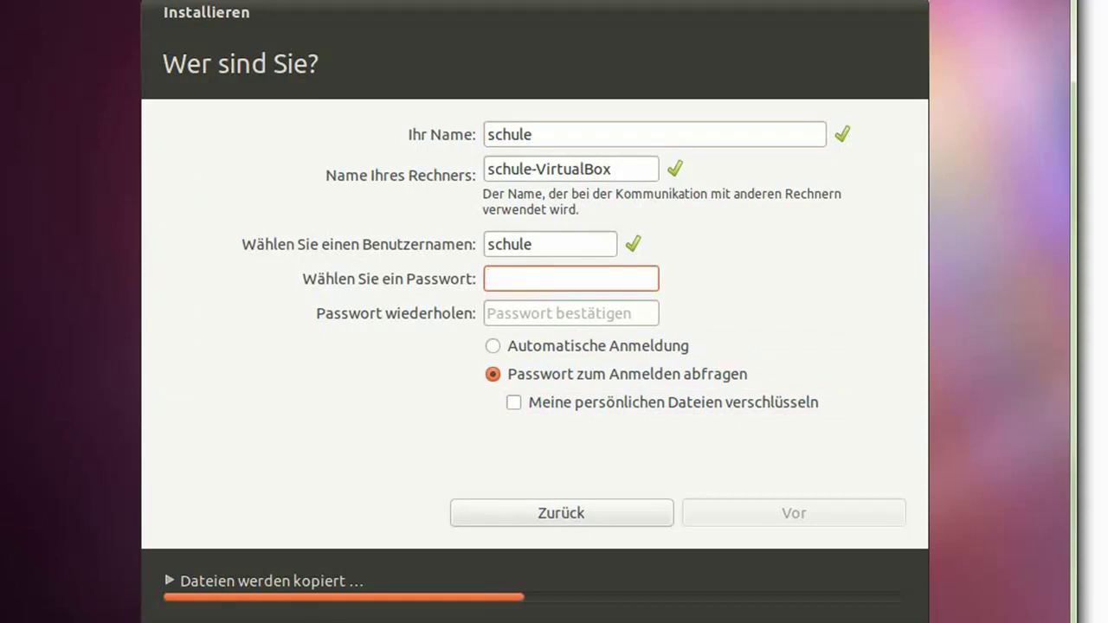
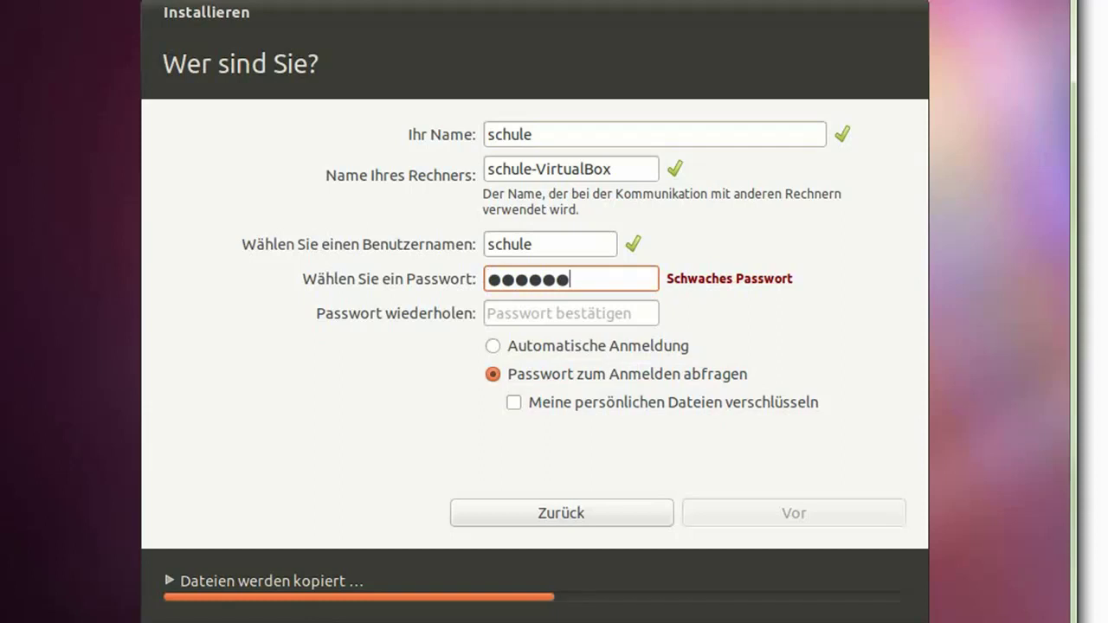
pyautogui.press('Tab')
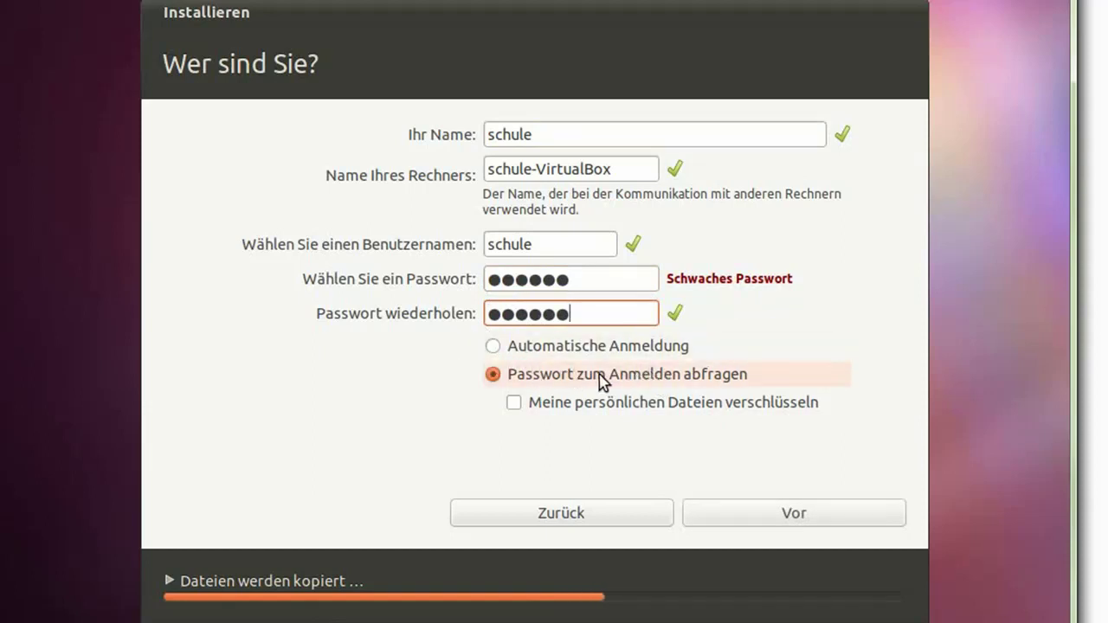
pyautogui.click(523, 350)
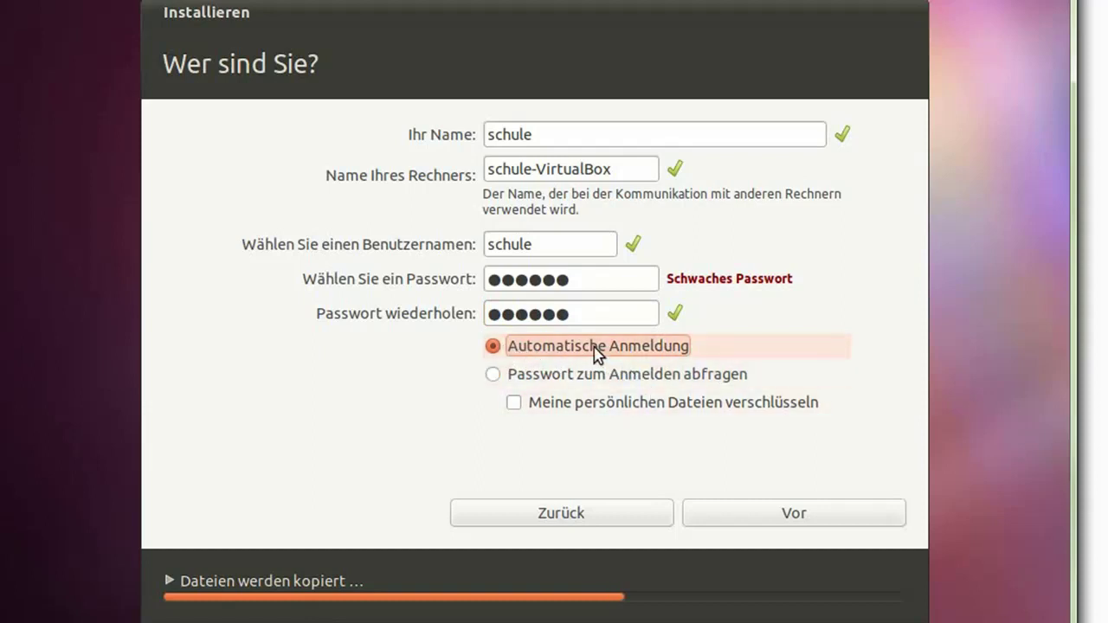
pyautogui.click(789, 511)
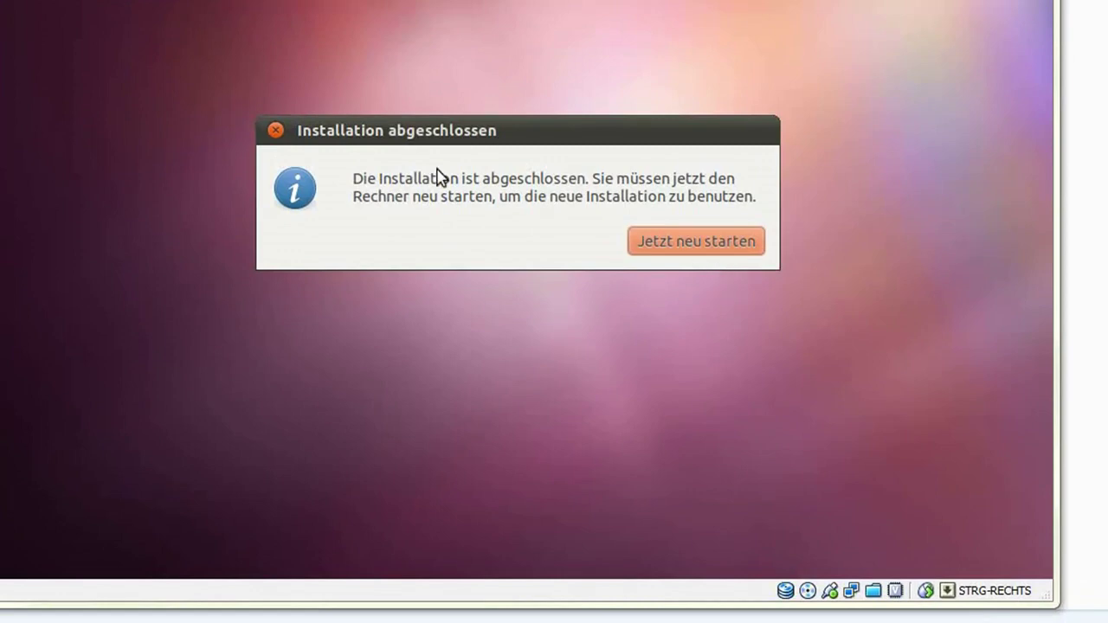
# Restart into the installed Ubuntu, confirm media removal, and close the Unity hardware warning.
pyautogui.click(664, 245)
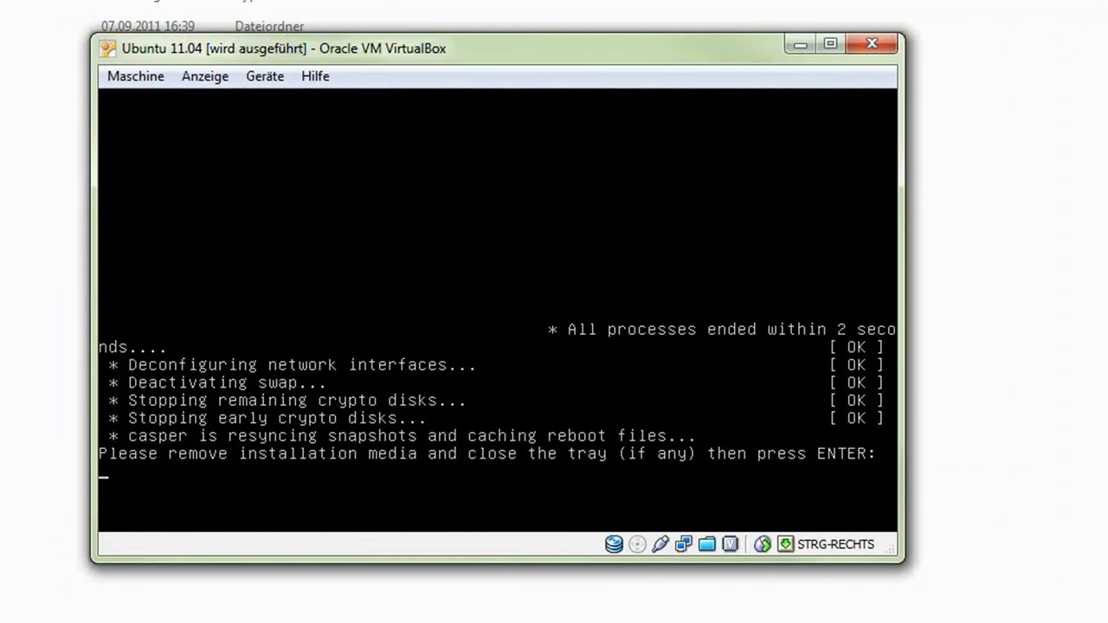
pyautogui.press('Return')
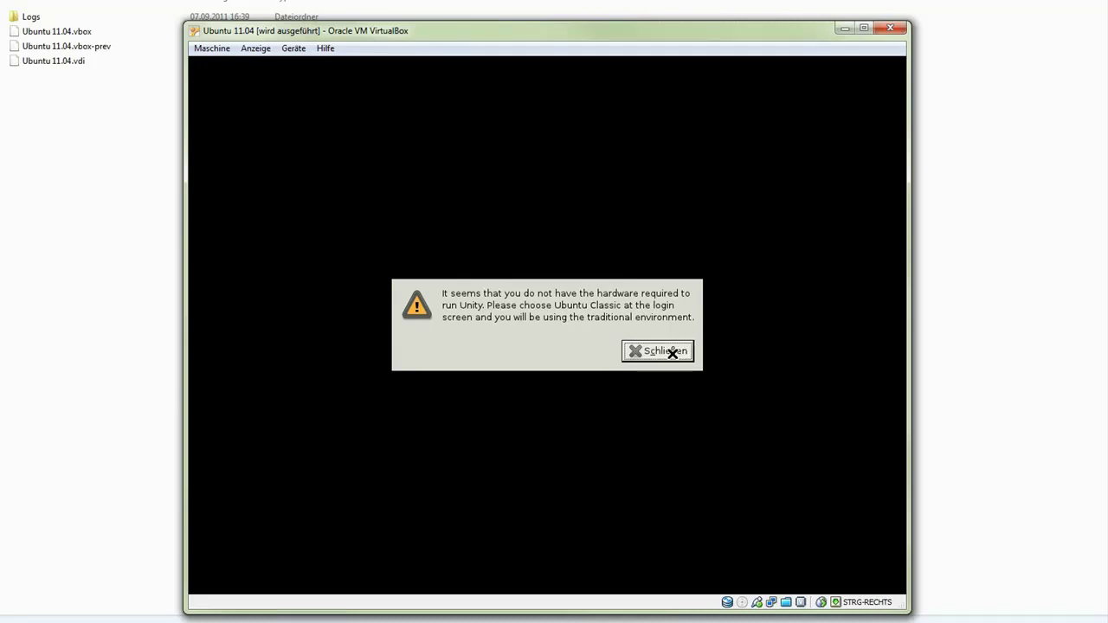
pyautogui.click(673, 354)
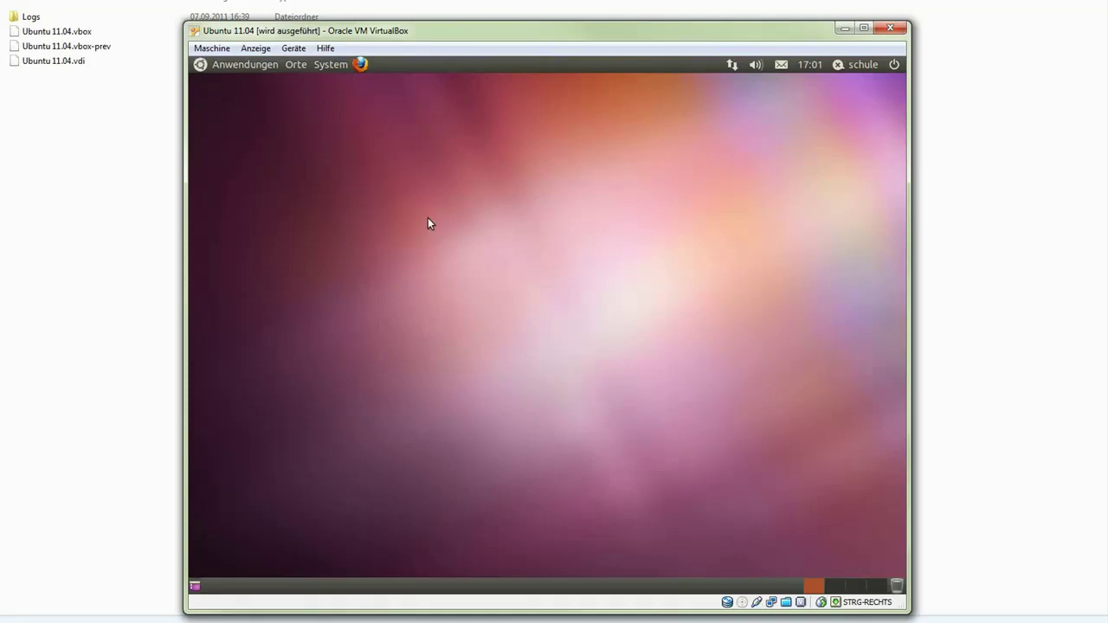
# Insert the Guest Additions disc via Geräte > Gasterweiterungen installieren and run its autostart installer.
pyautogui.click(208, 208)
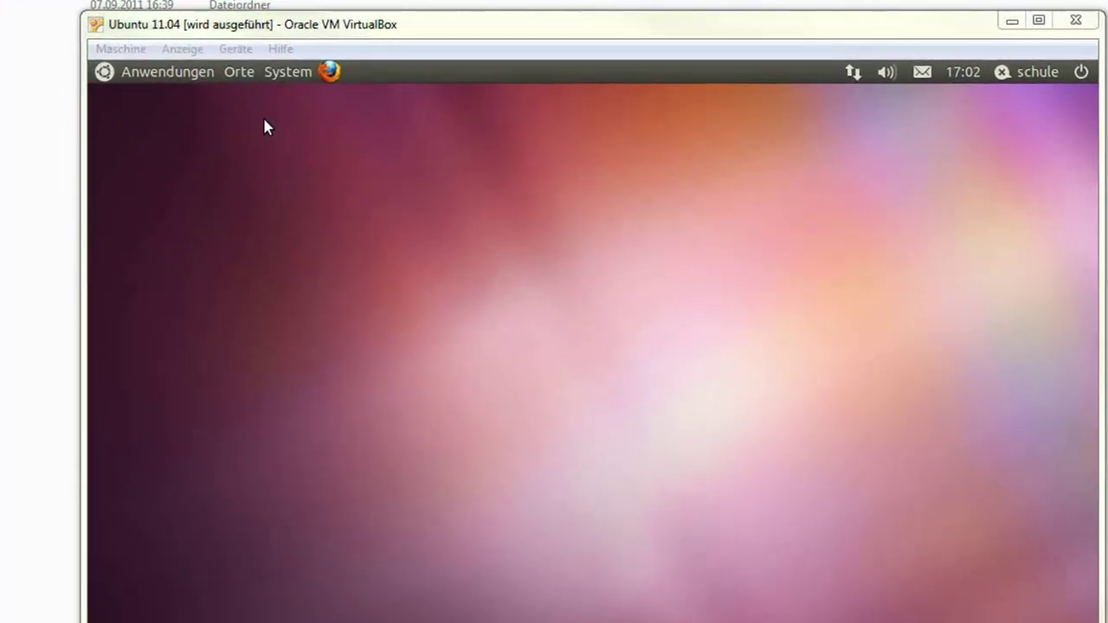
pyautogui.click(182, 50)
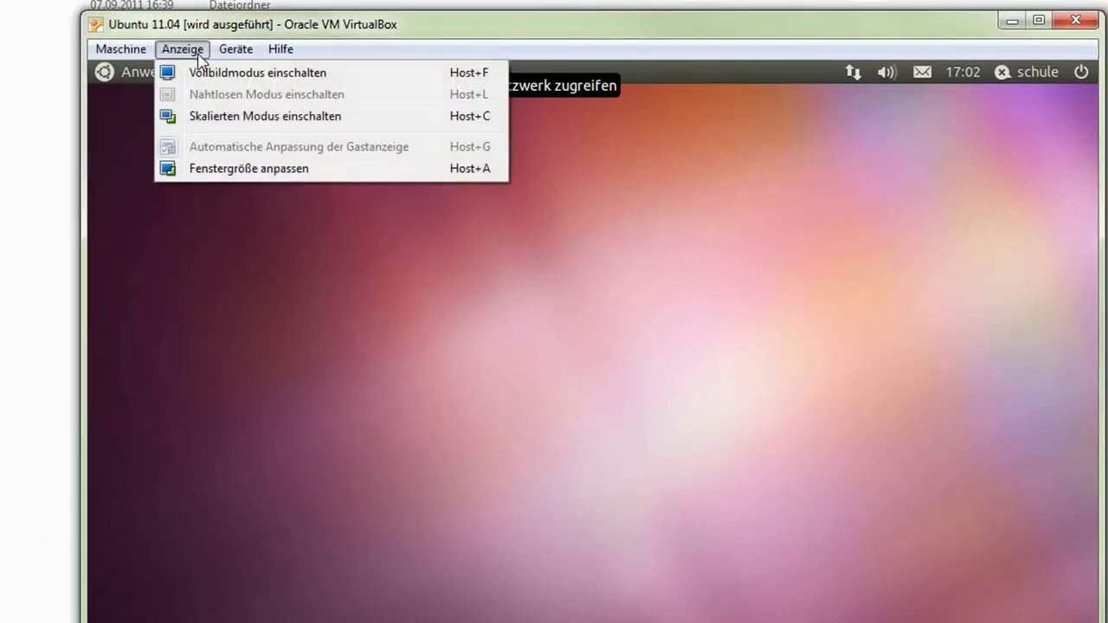
pyautogui.moveTo(226, 55)
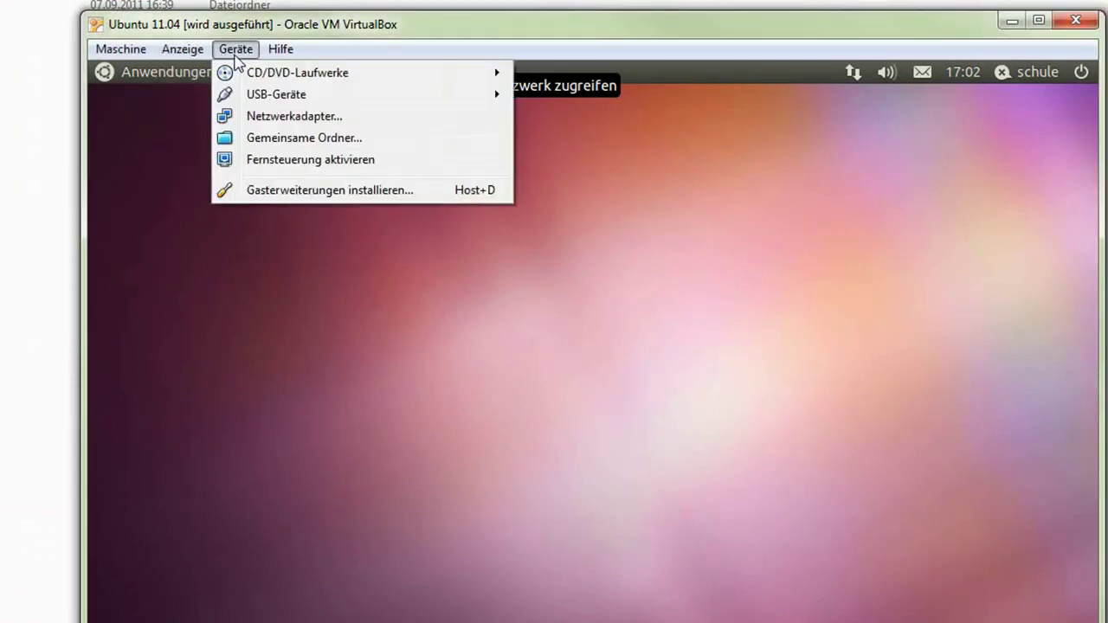
pyautogui.click(296, 192)
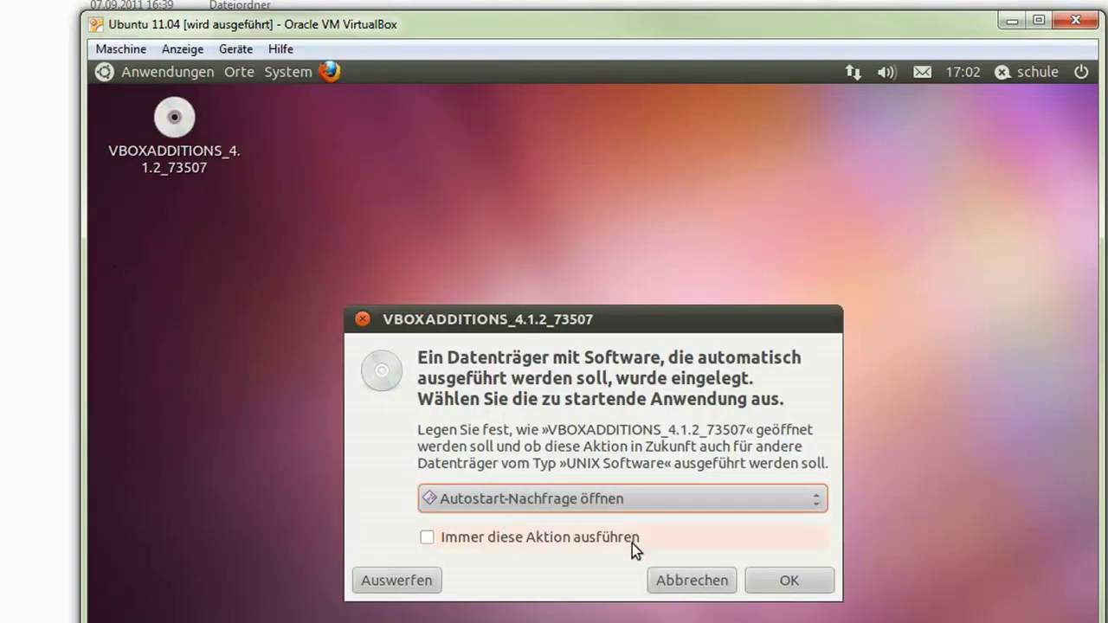
pyautogui.click(790, 584)
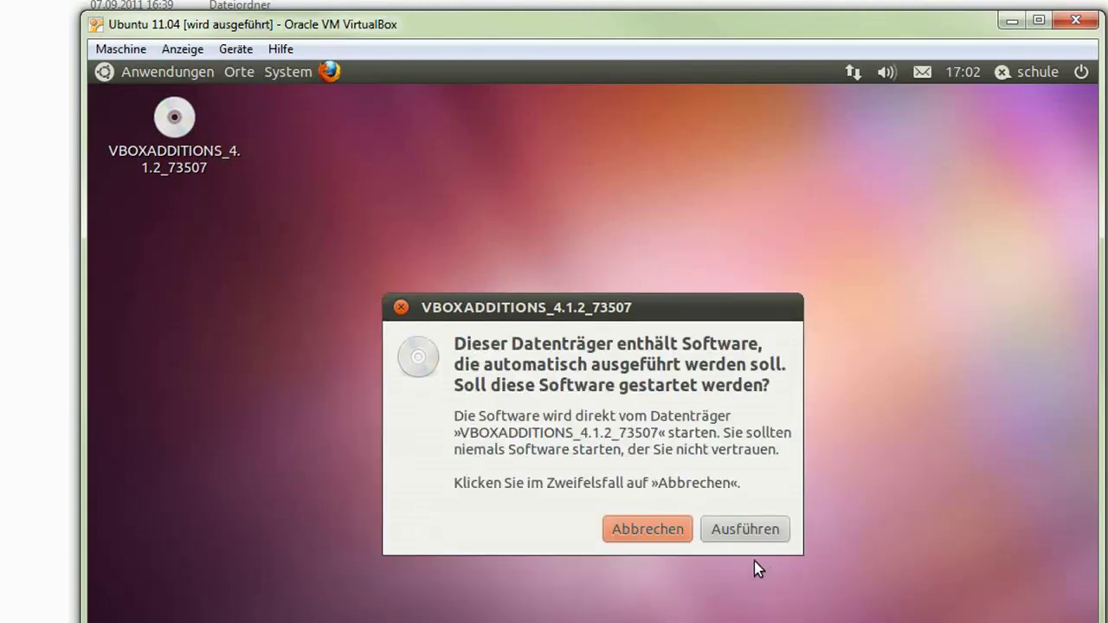
pyautogui.click(737, 531)
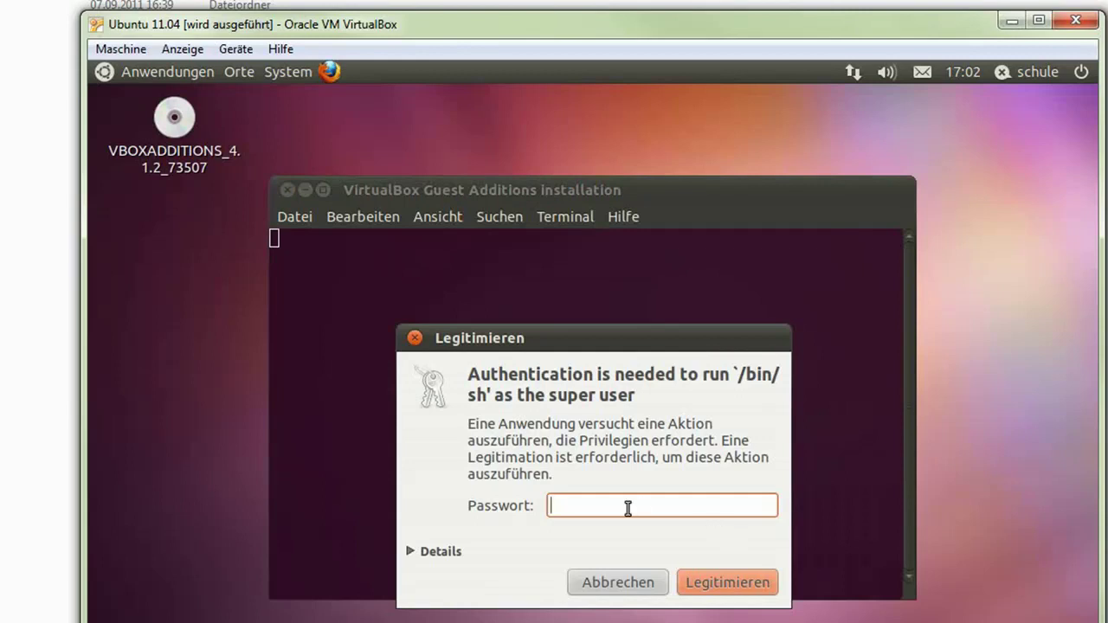
# Authenticate with the administrator password, let the Guest Additions install, and close the terminal.
pyautogui.write('••••')
pyautogui.click(708, 587)
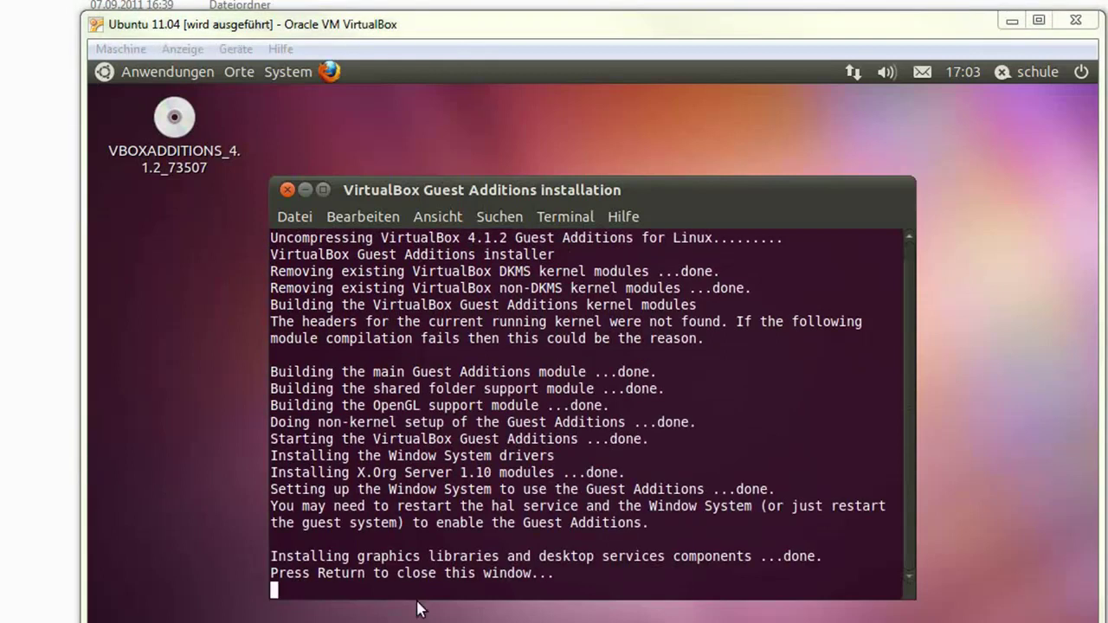
pyautogui.click(611, 576)
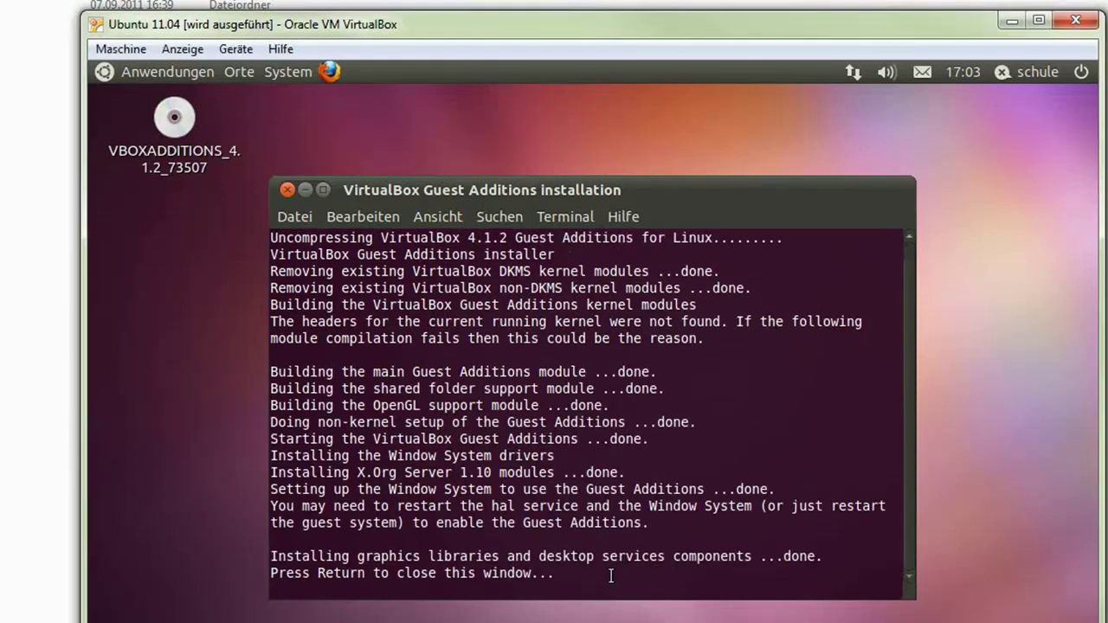
pyautogui.press('Return')
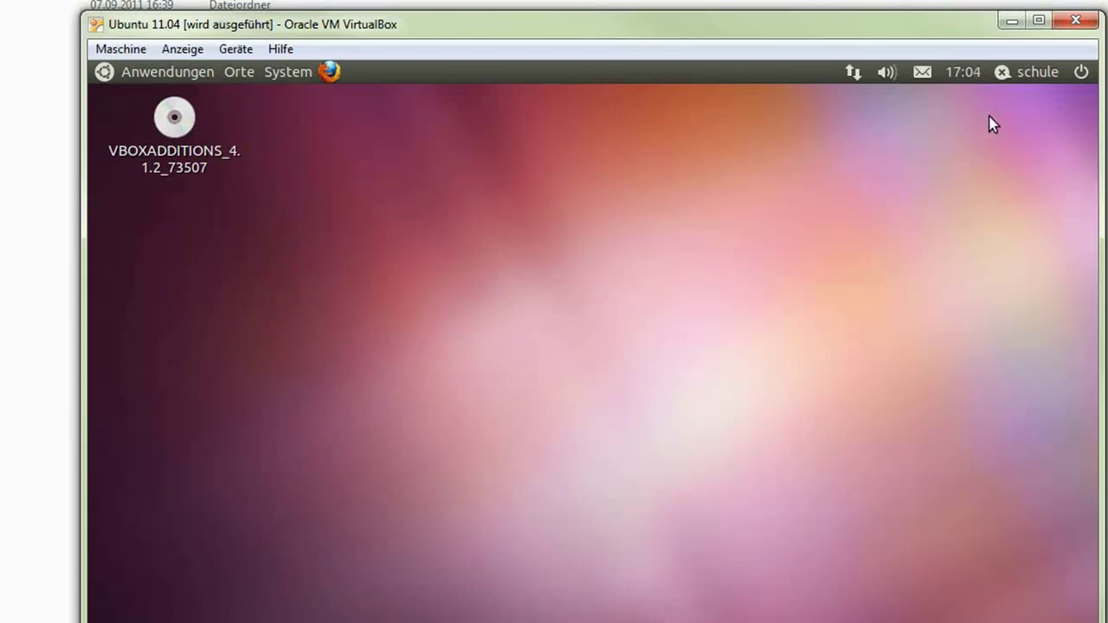
# Power off Ubuntu from the top-panel power menu using Ausschalten, then confirm.
pyautogui.click(295, 77)
pyautogui.click(651, 198)
pyautogui.click(1081, 74)
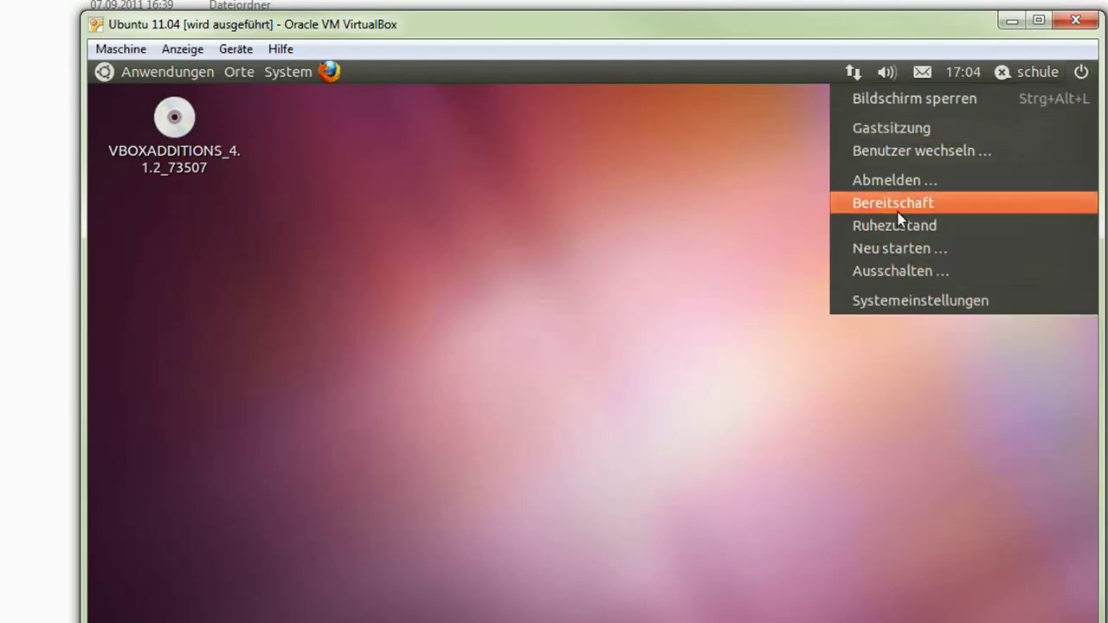
pyautogui.click(876, 271)
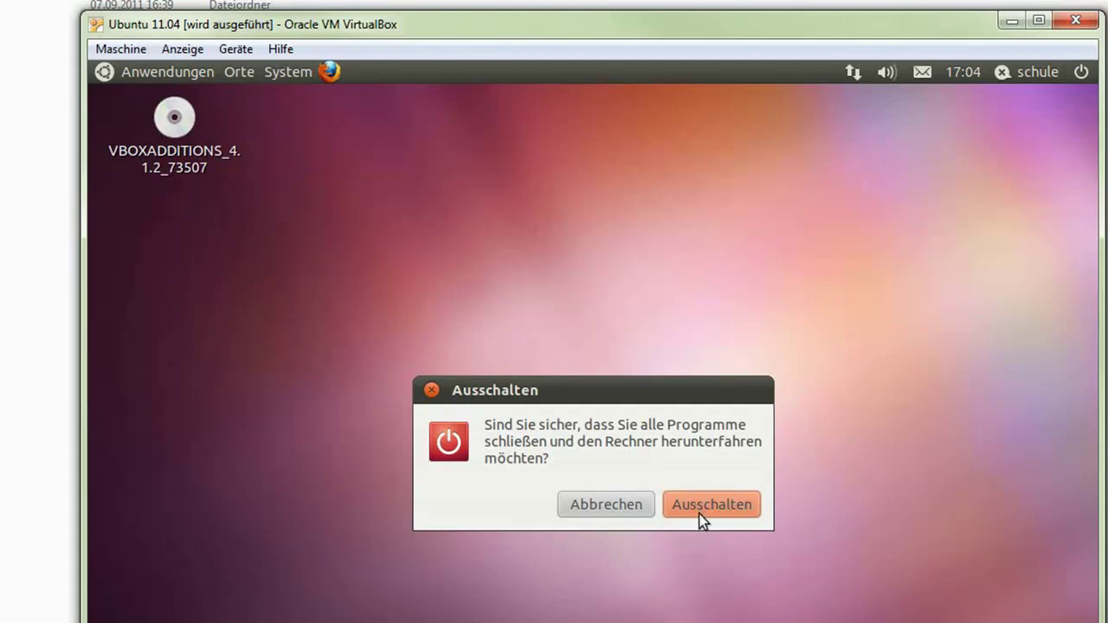
pyautogui.click(699, 519)
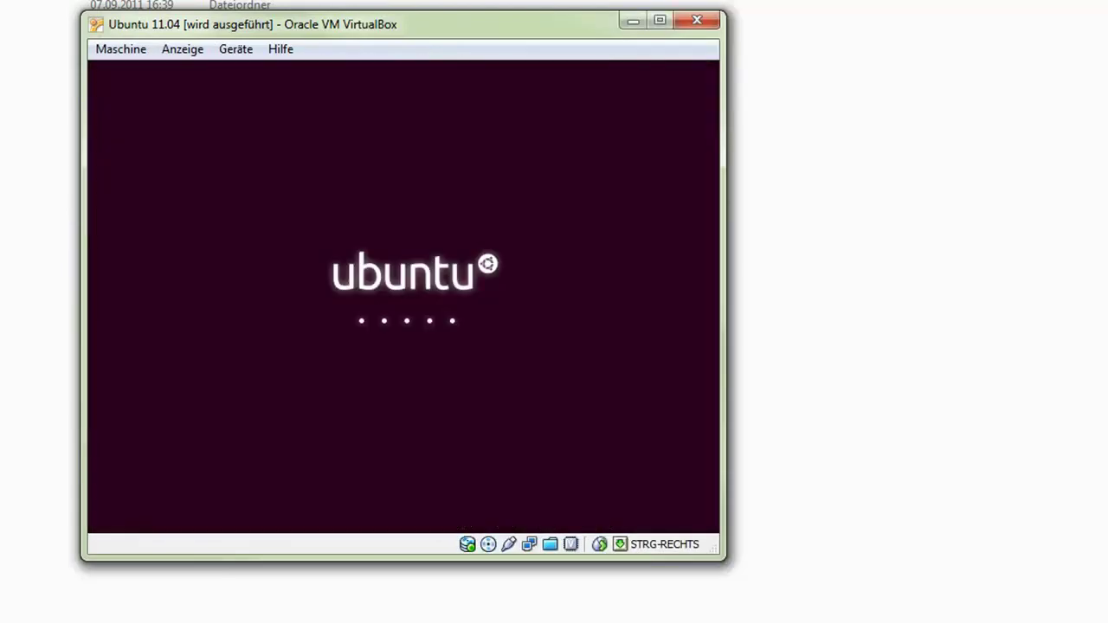